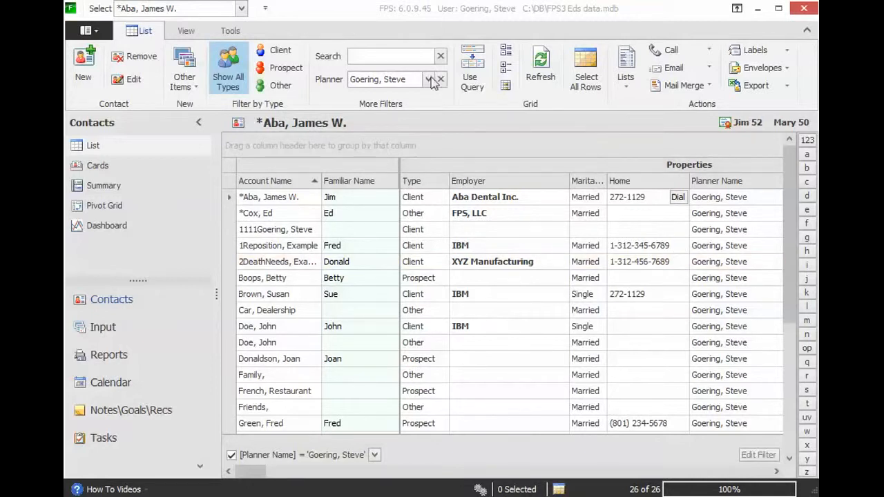
Open the word processing tool and narrow the merge fields pane to widen the document area.
left_click(232, 35)
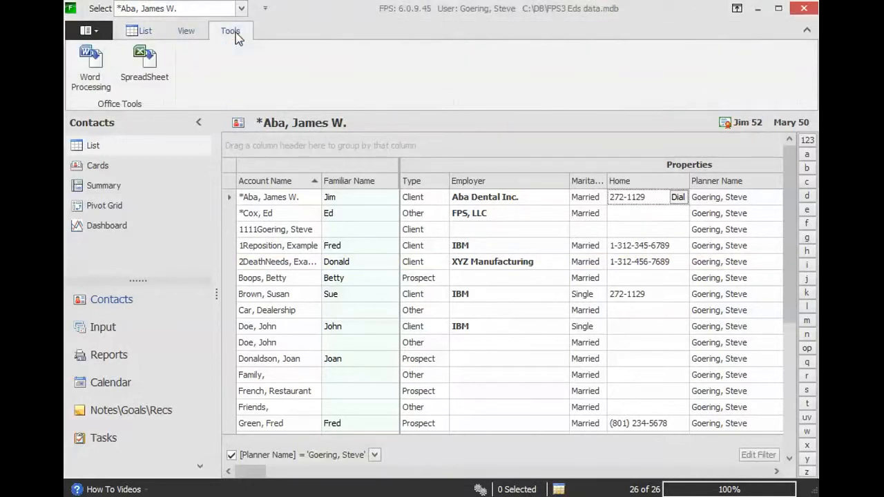
left_click(89, 69)
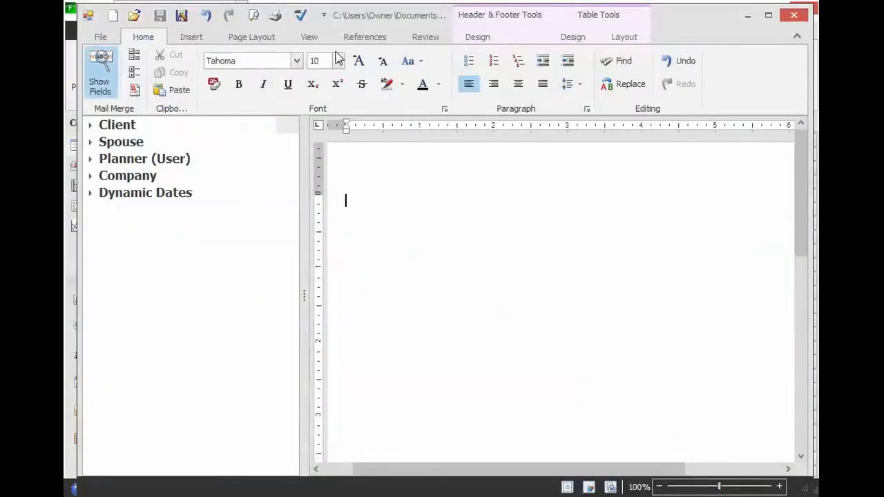
mouse_move(385, 15)
left_mouse_down()
mouse_move(379, 73)
mouse_move(407, 27)
mouse_move(395, 19)
left_mouse_up()
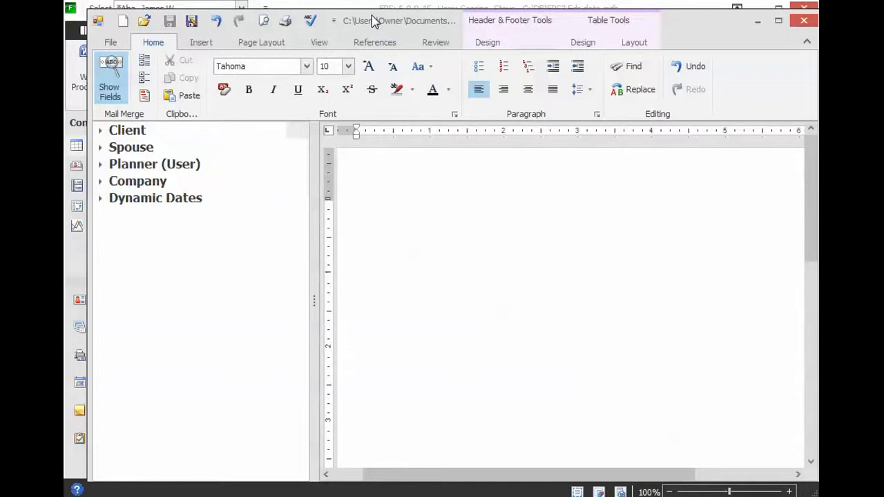
left_click_drag(312, 300, 240, 301)
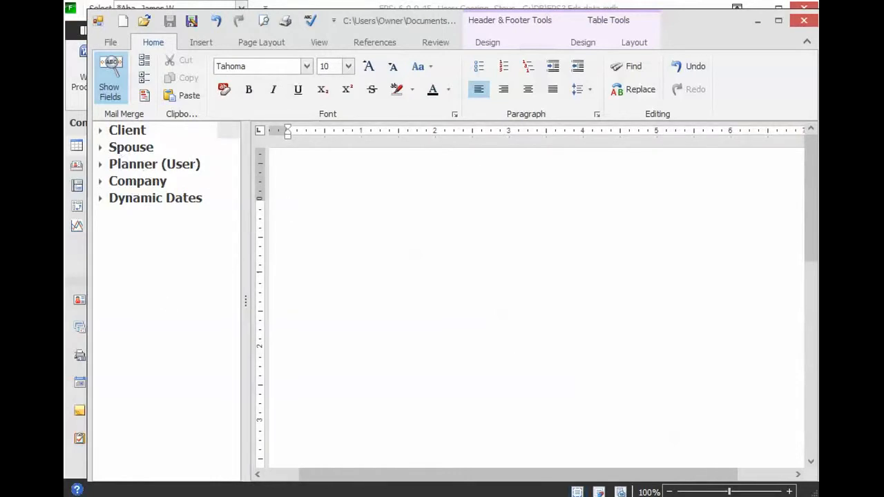
left_click_drag(247, 302, 228, 307)
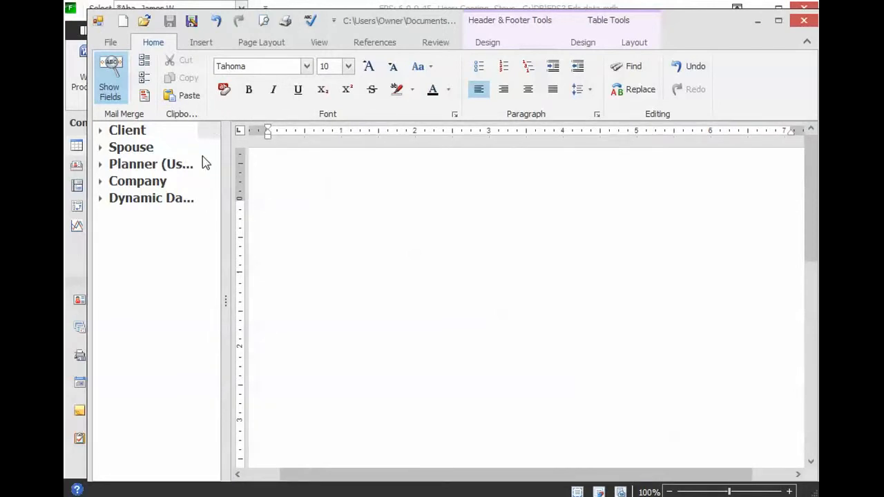
Hide the merge fields pane and show it again.
left_click(111, 94)
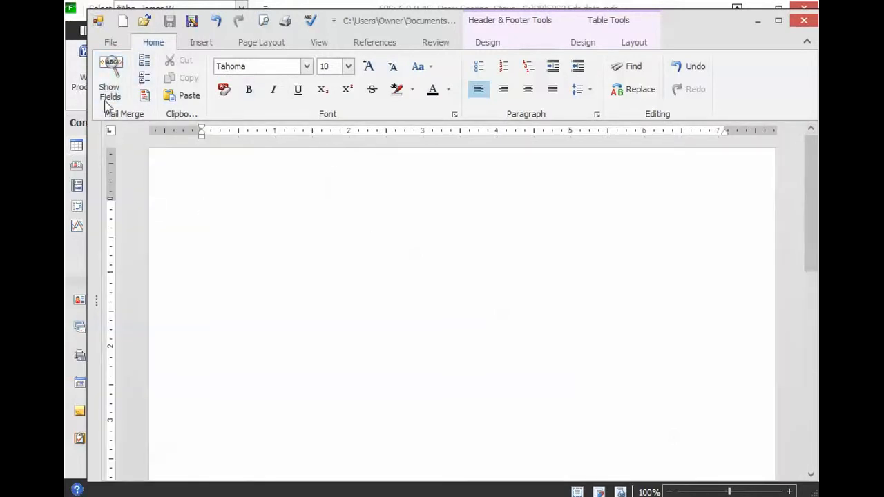
left_click(117, 73)
left_click(115, 75)
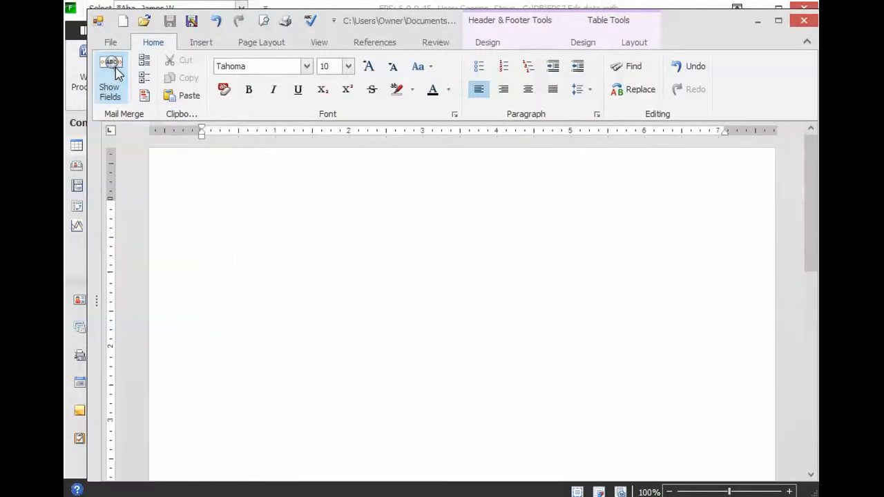
left_click(116, 75)
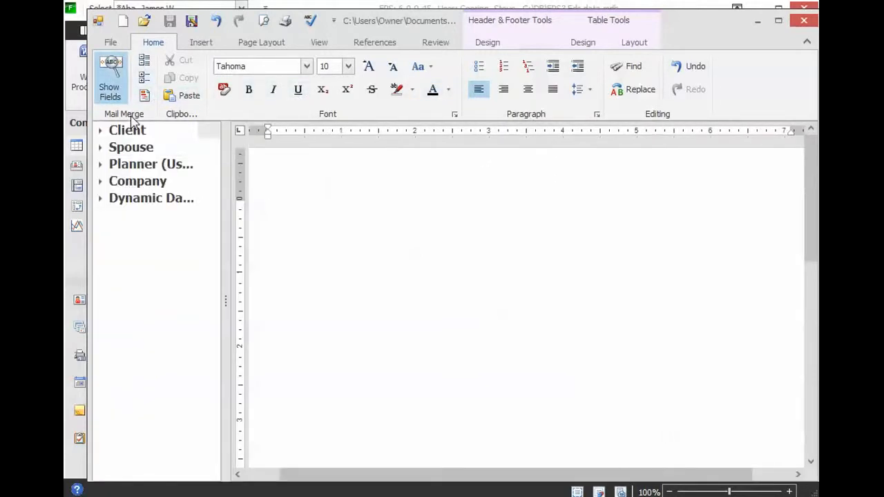
Look through the Client merge fields, expanding and collapsing all the merge field groups.
left_click(101, 131)
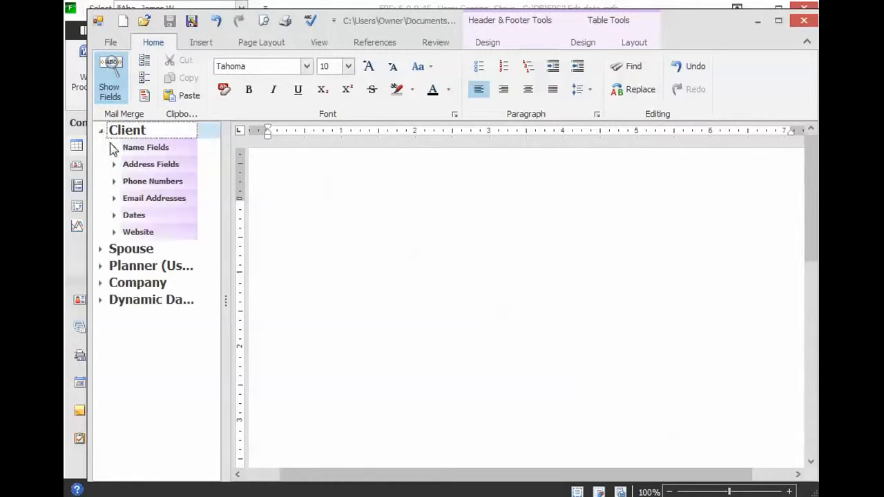
left_click(115, 148)
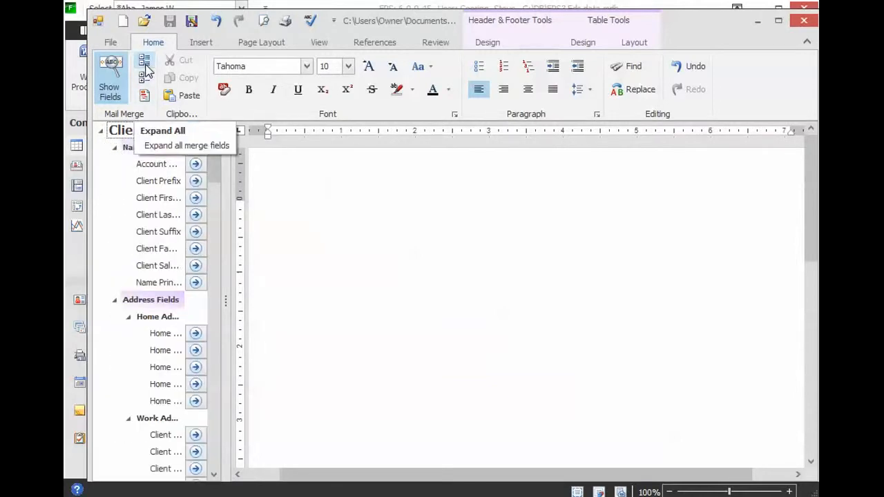
left_click(146, 81)
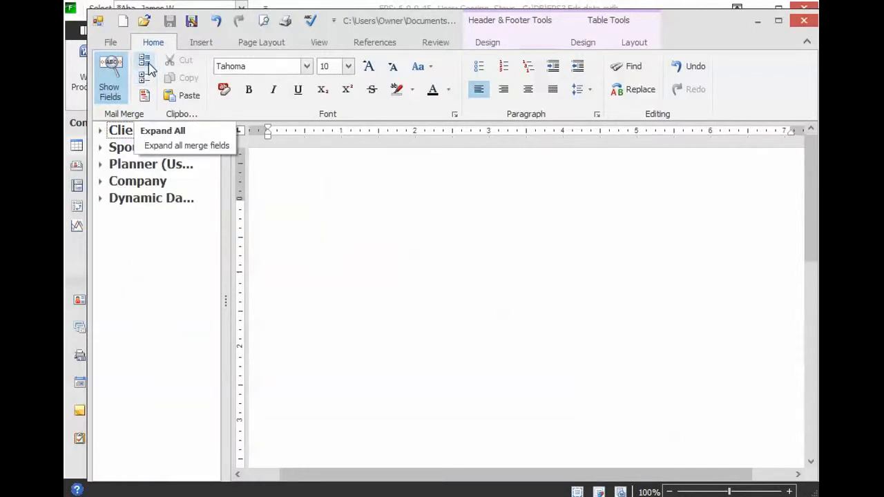
left_click(148, 65)
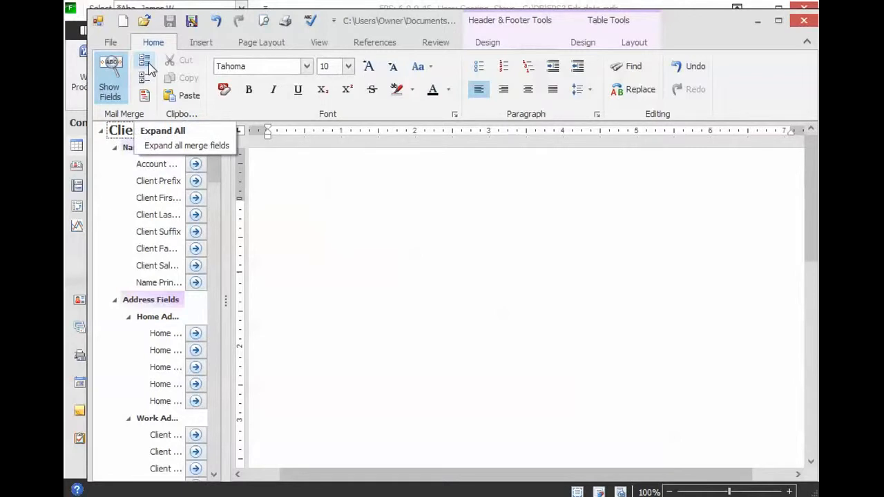
left_click(146, 81)
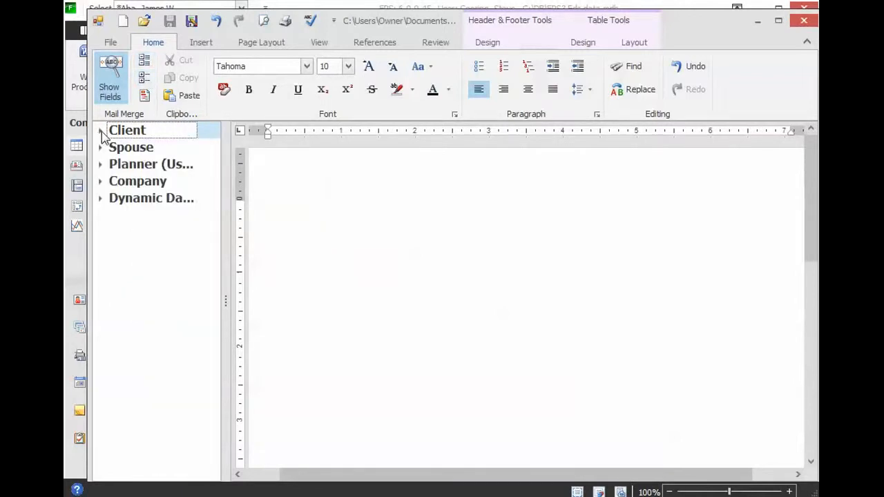
Write a letter with the greeting "Dear" plus the Client First Name merge field and a comma, followed by "Body of Text" and "Thank you".
left_click(100, 131)
left_click(115, 147)
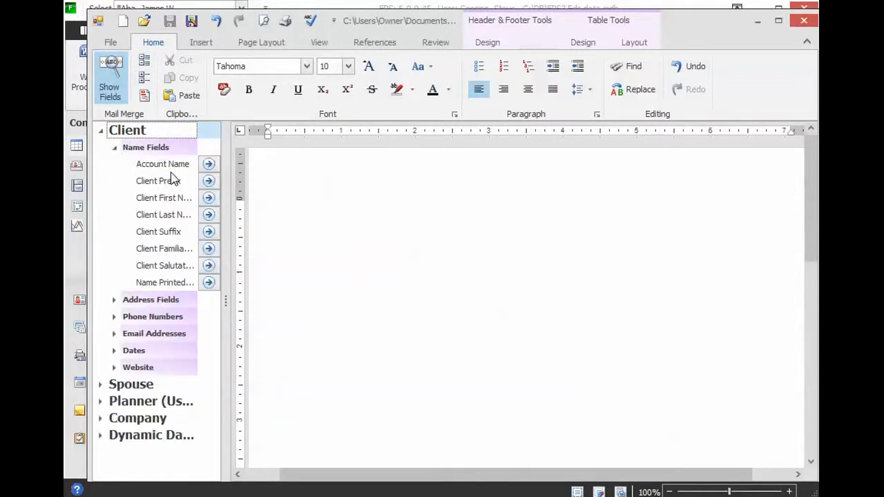
left_click(289, 196)
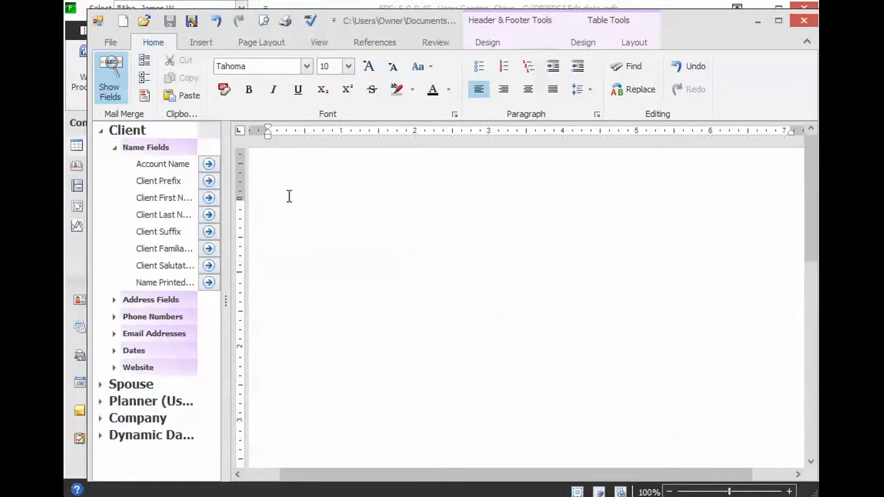
type("Dear")
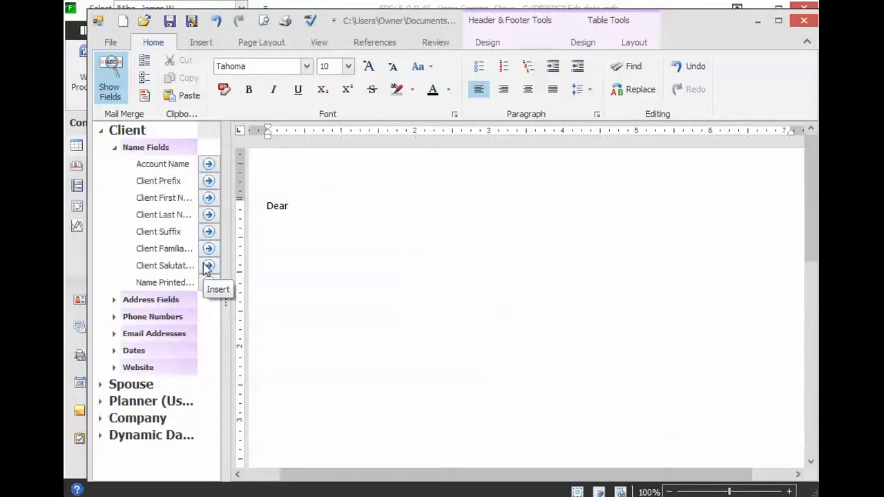
left_click(208, 198)
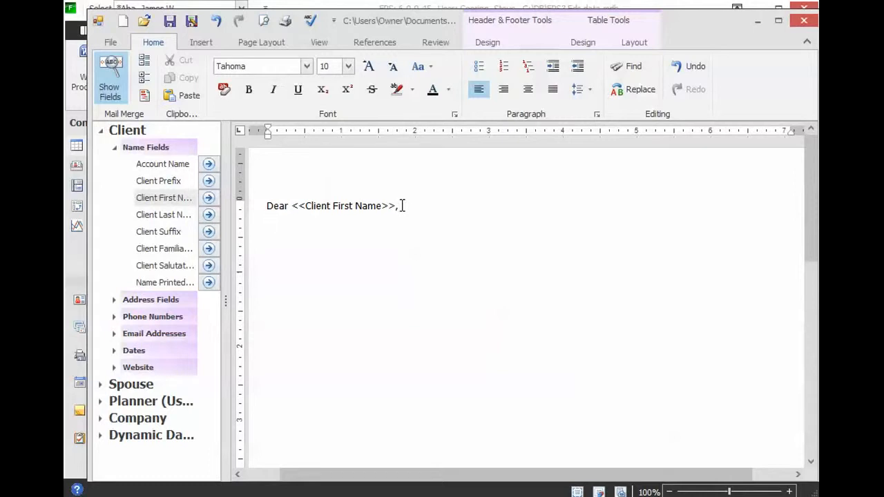
type("ody")
type("hank you")
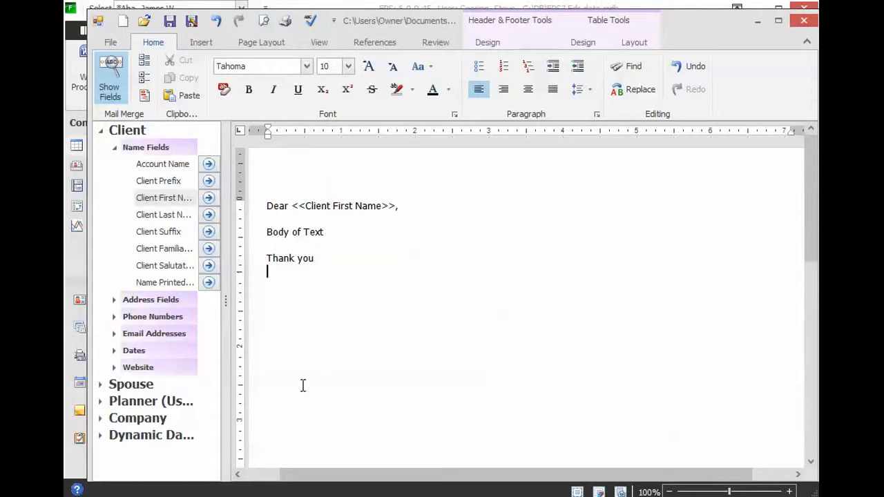
Sign the letter under "Thank you" with the planner's User First Name and User Last Name merge fields, and preview the merged letter.
left_click(101, 403)
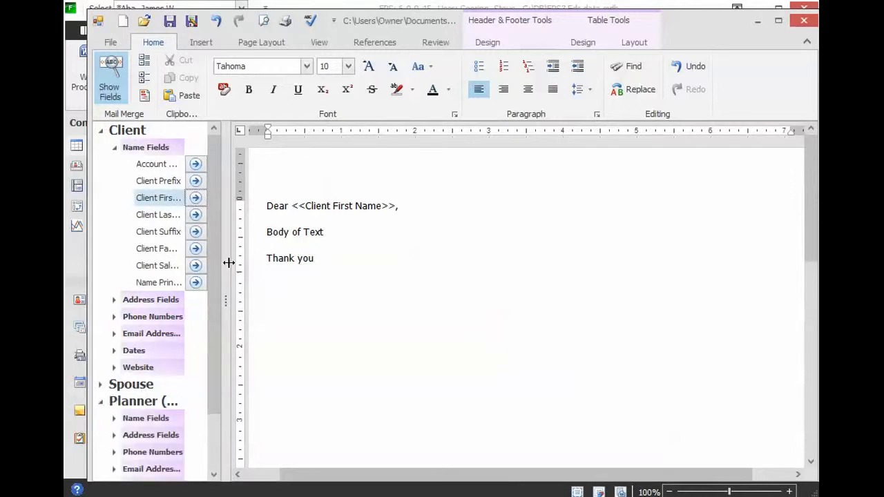
left_click(115, 419)
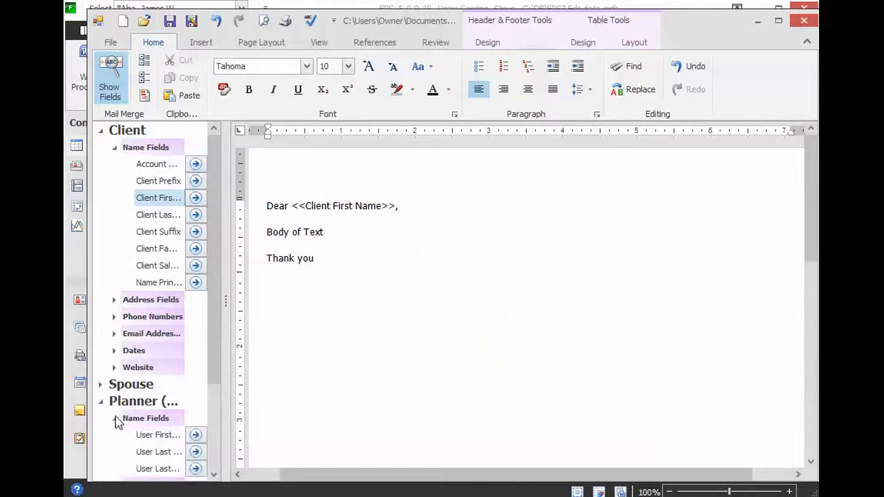
left_click(196, 435)
left_click(381, 274)
left_click(195, 452)
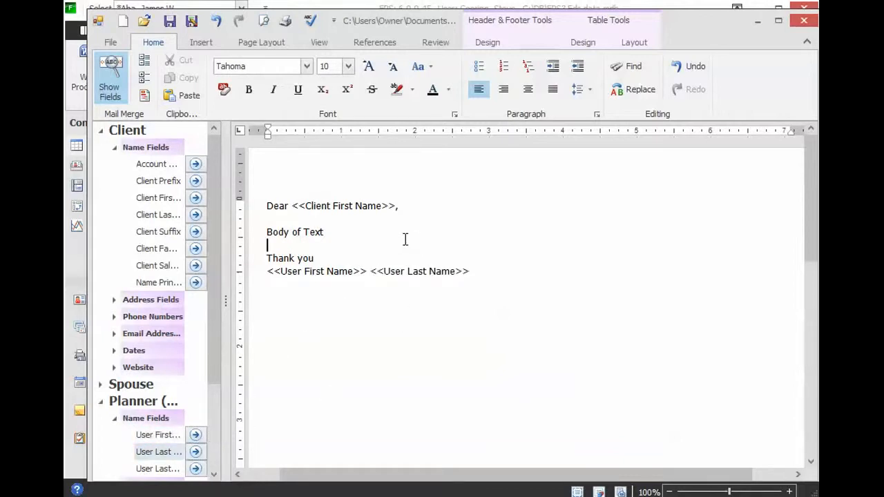
left_click(143, 96)
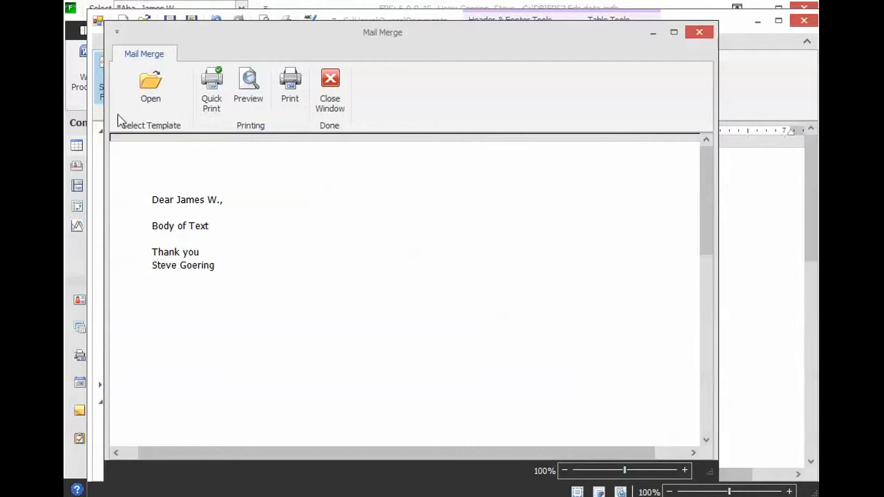
left_click(329, 89)
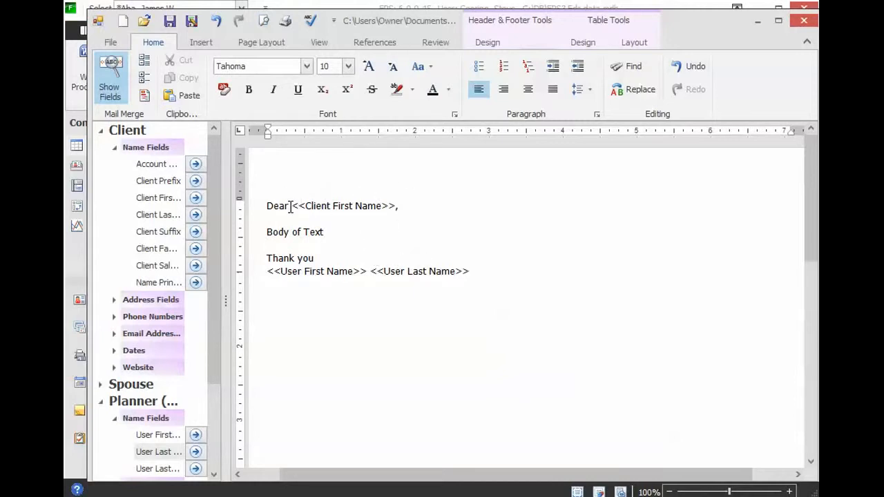
left_click_drag(292, 206, 396, 207)
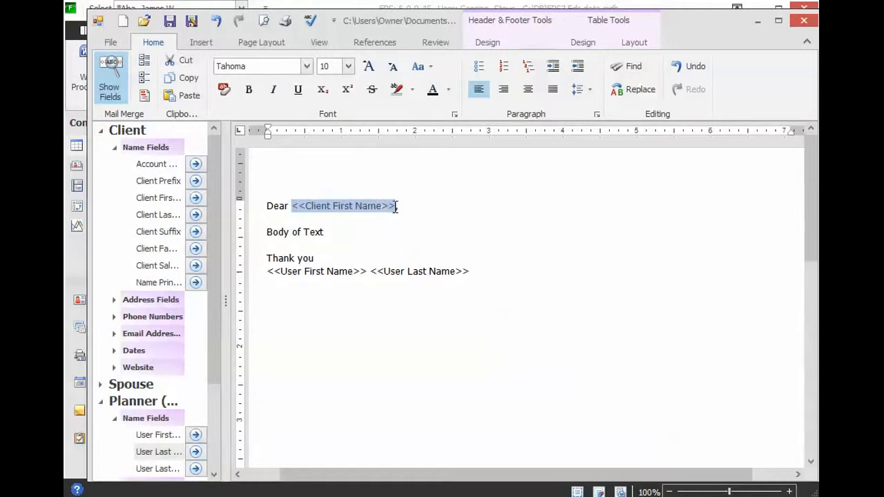
left_click(250, 90)
left_click(415, 252)
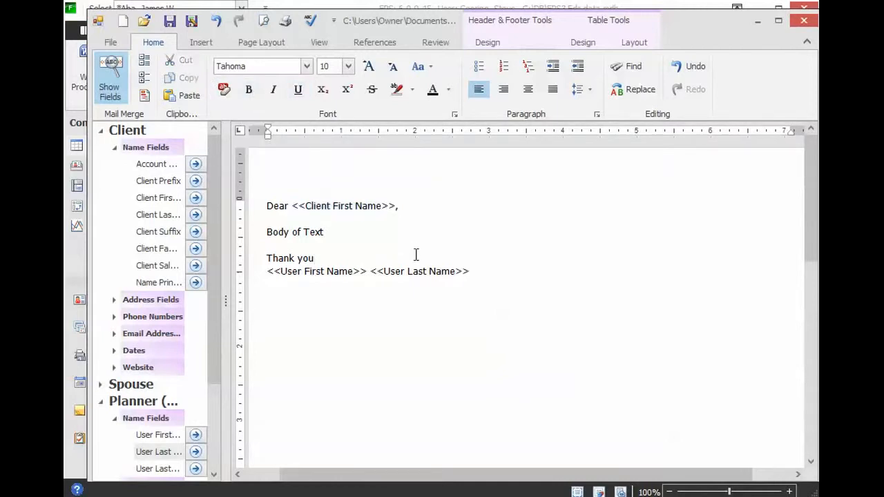
Bold the Client First Name merge field except for its last closing bracket, and preview the merged letter.
left_click_drag(293, 205, 391, 209)
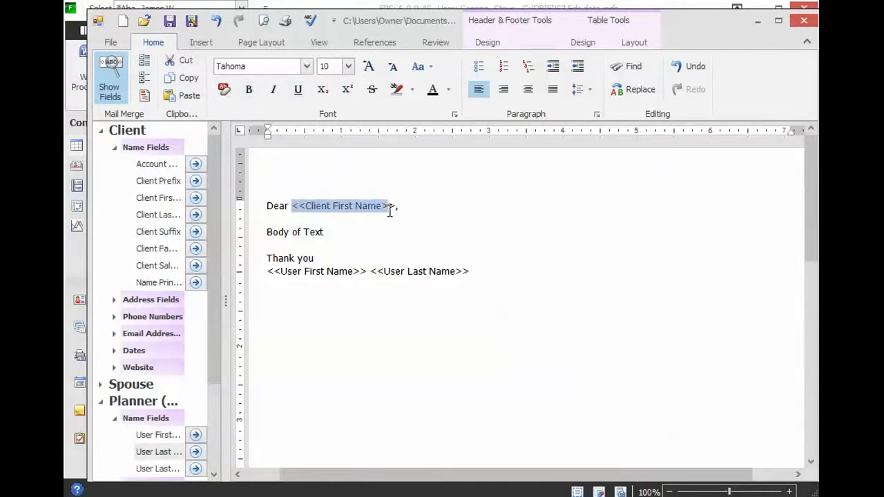
left_click(249, 94)
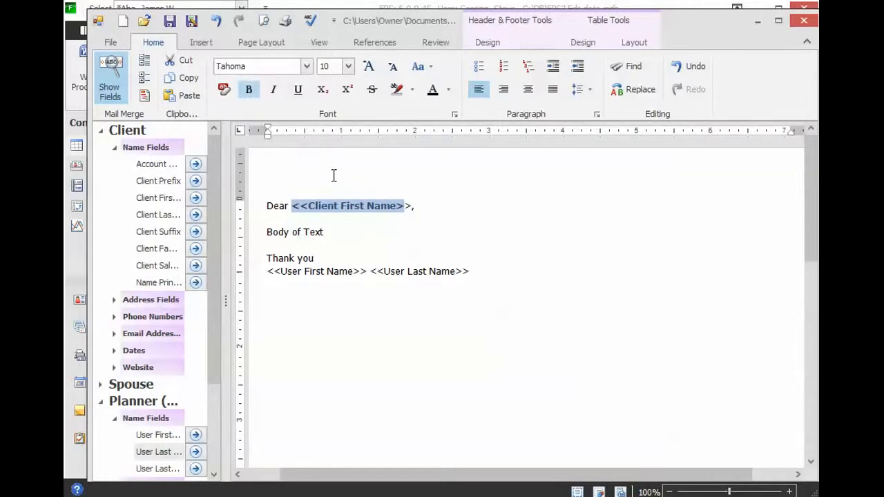
left_click(145, 95)
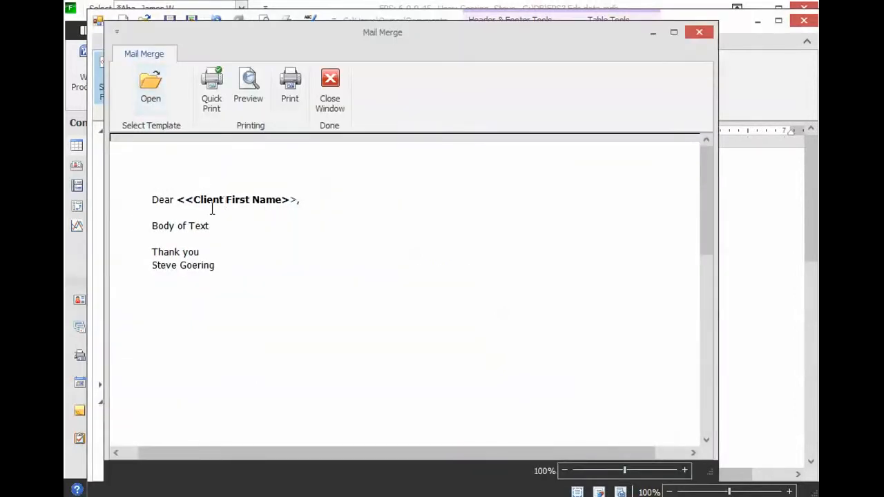
left_click(330, 83)
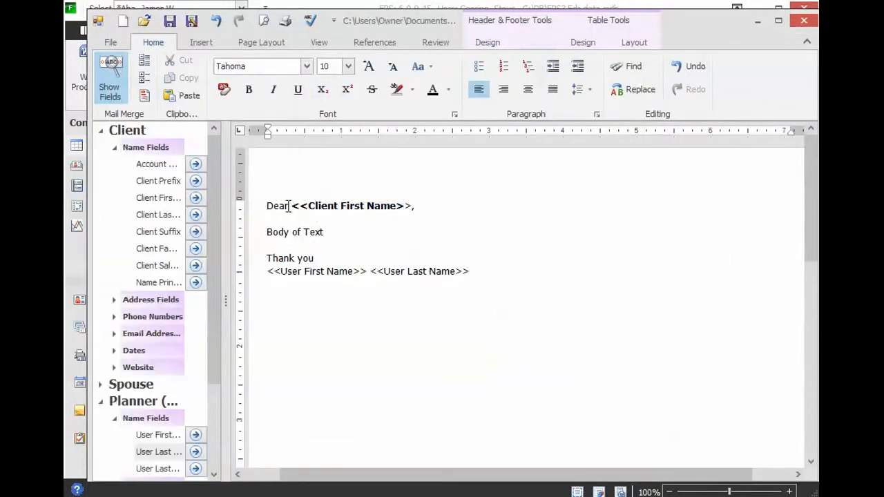
Bold the entire Client First Name merge field, including all its brackets, and preview the merged letter.
left_click_drag(291, 205, 412, 204)
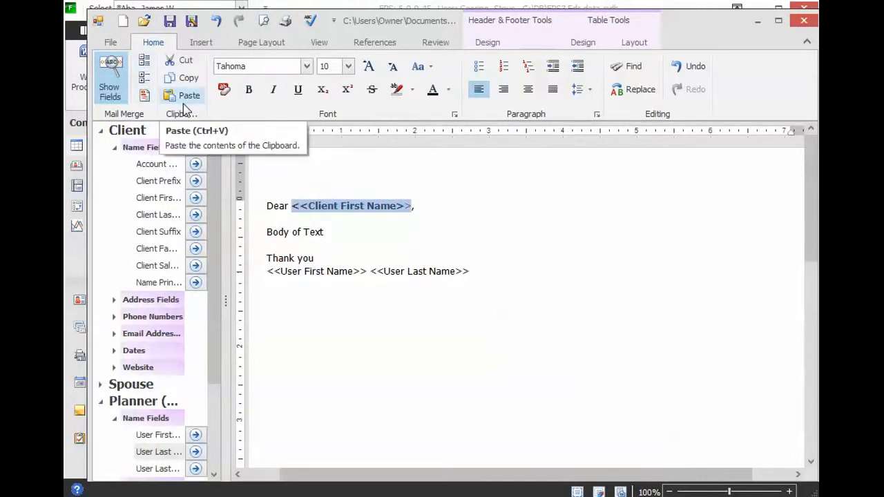
left_click(249, 90)
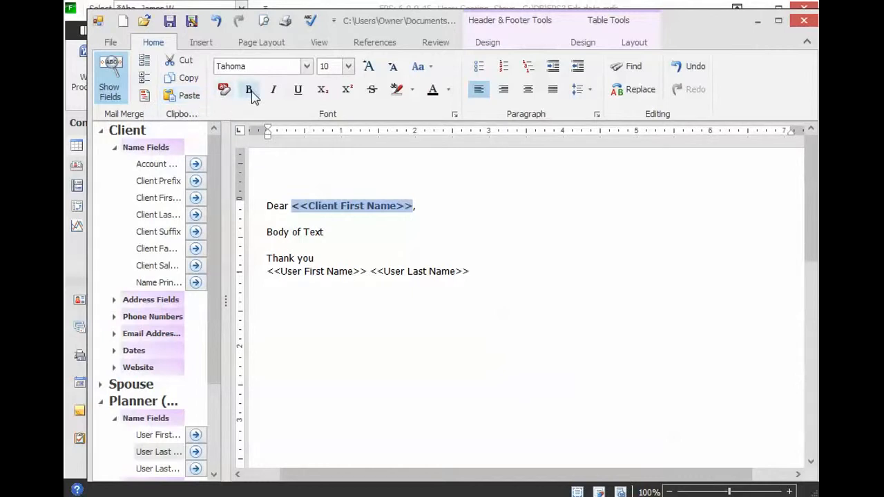
left_click(144, 96)
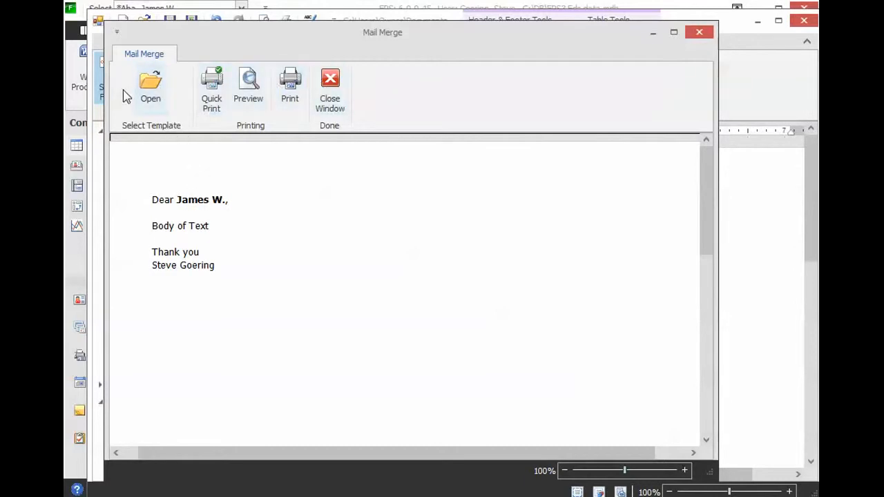
left_click(336, 88)
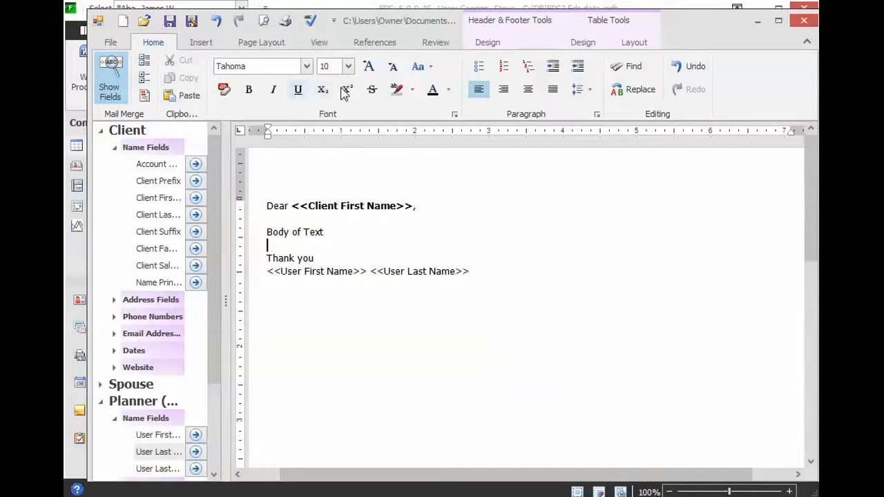
Set the whole Client First Name merge field, including its brackets, to size 14 in dark orange, and preview the merged letter.
left_click_drag(291, 206, 414, 206)
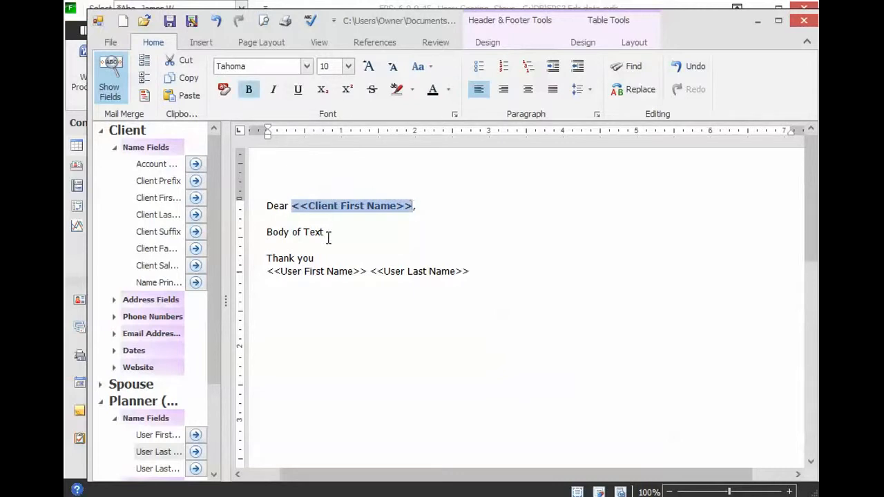
left_click(348, 67)
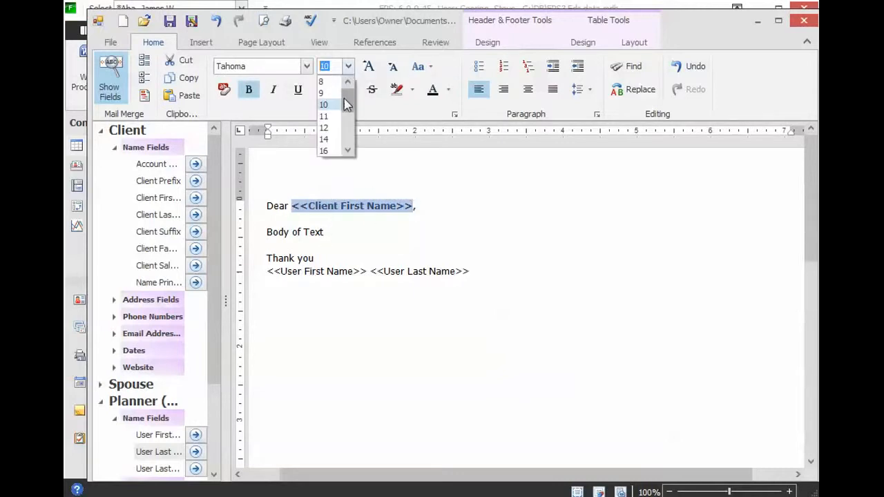
left_click(325, 140)
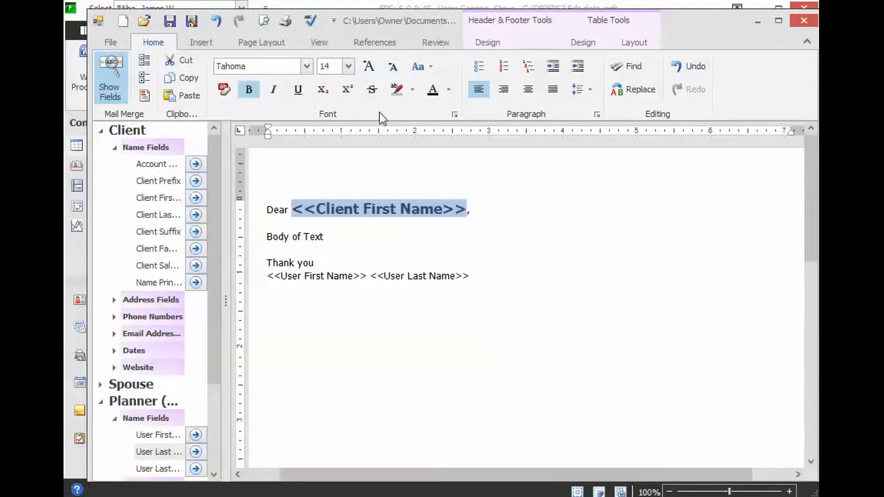
left_click(448, 90)
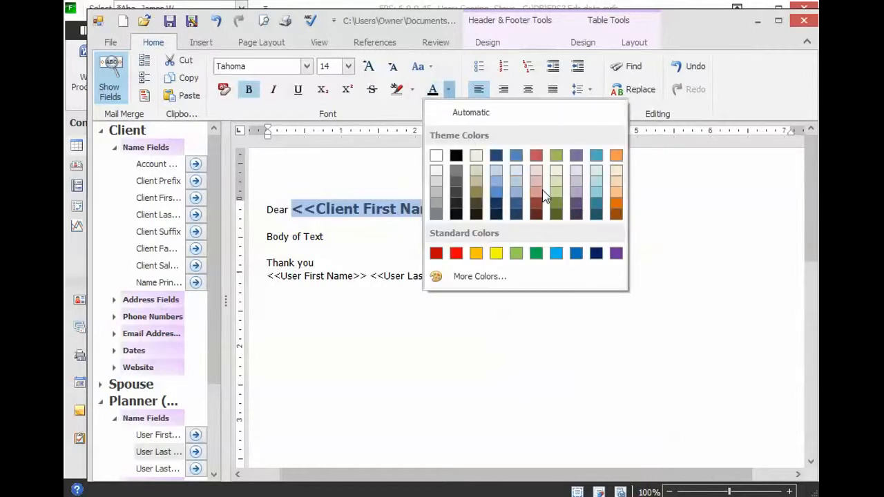
left_click(614, 203)
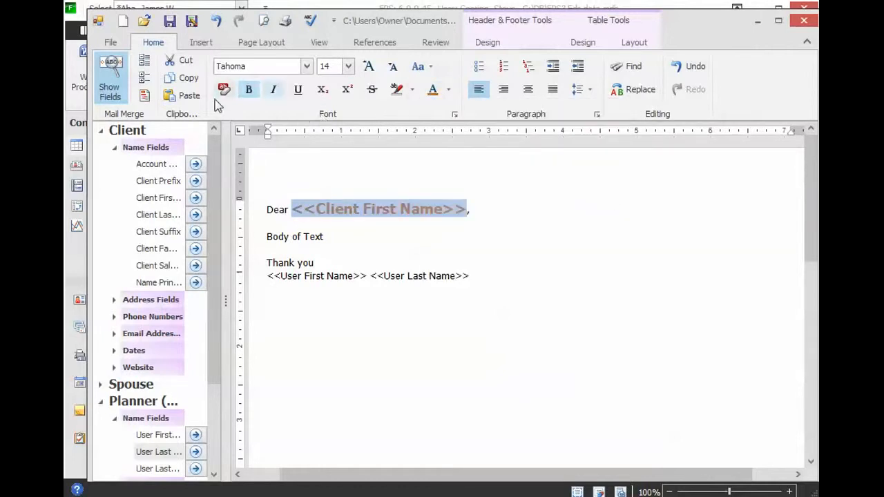
left_click(146, 98)
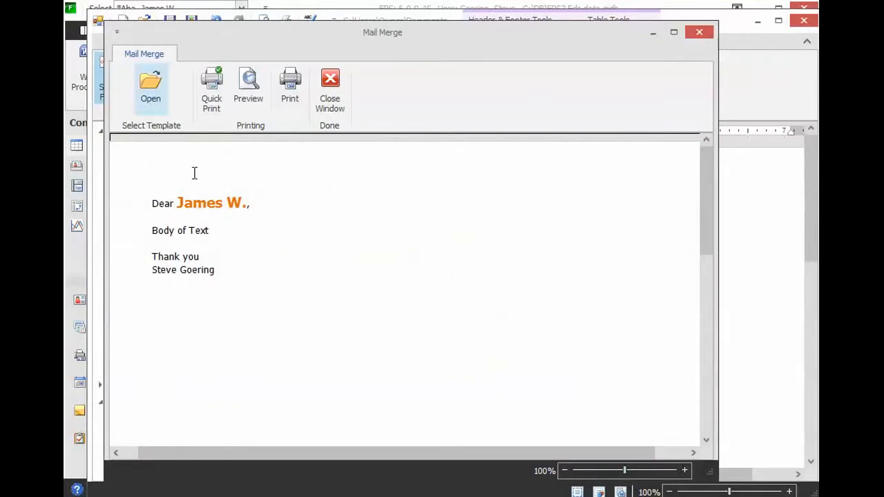
left_click(331, 93)
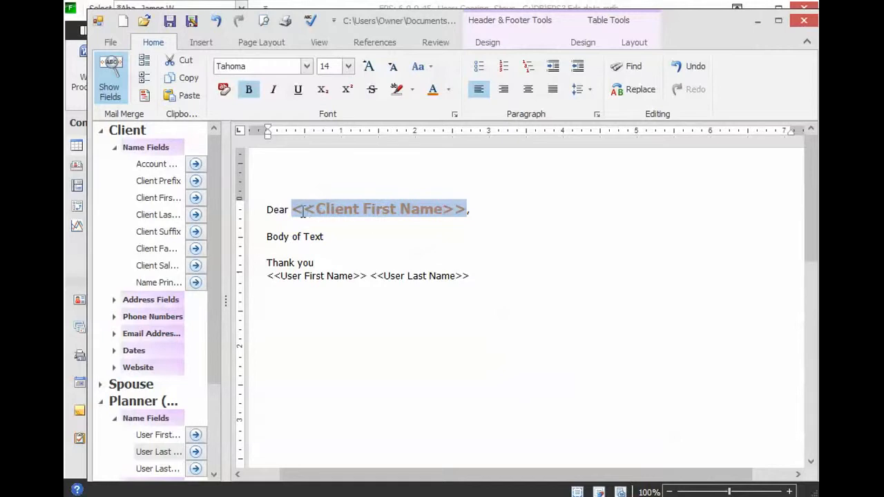
left_click(313, 212)
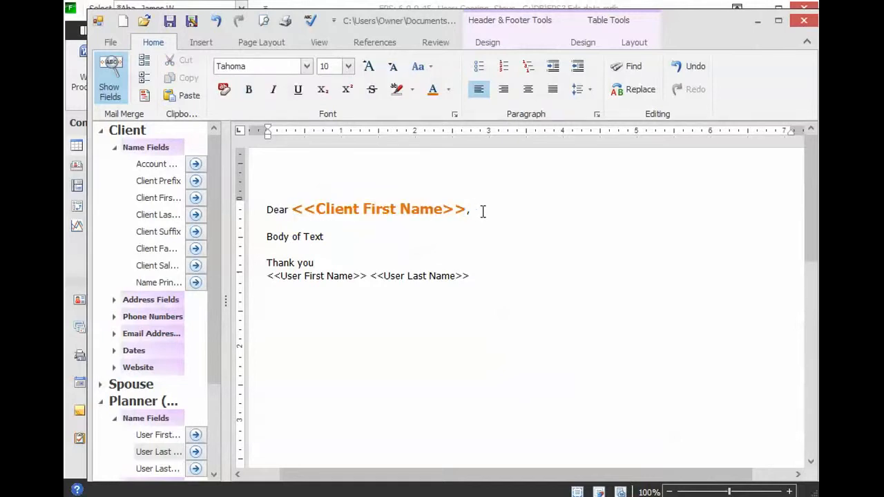
left_click(444, 210)
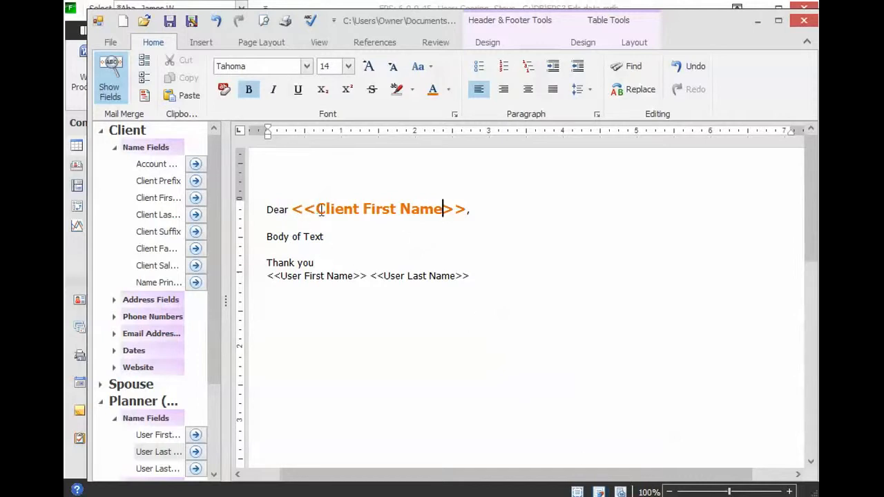
Replace the Client First Name merge field in the greeting with the Account Name field, widening the merge field list to show full names.
left_click_drag(293, 210, 464, 215)
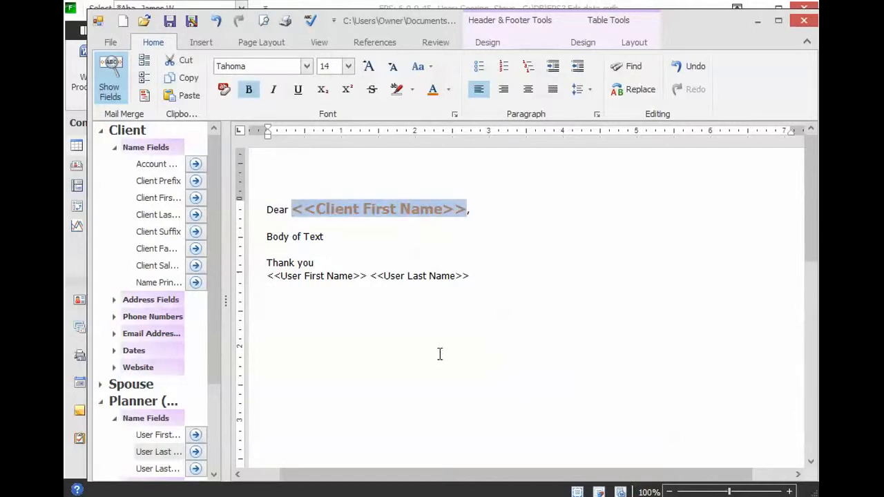
key("Delete")
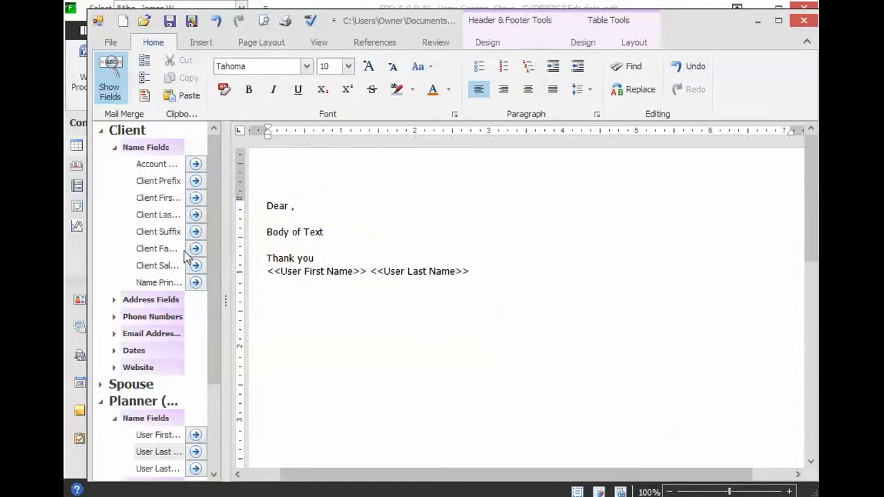
left_click_drag(225, 192, 270, 191)
left_click(240, 166)
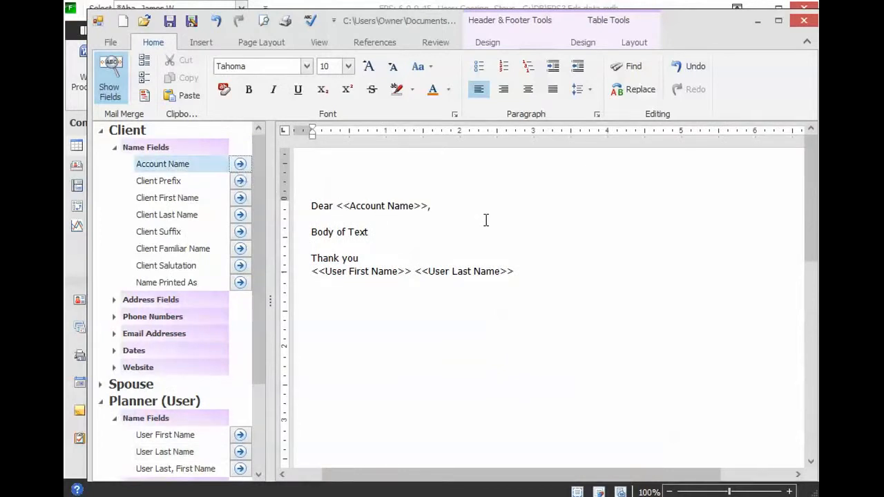
Format the entire Account Name merge field, including its brackets, as size 12 bold italic, and preview the merged letter.
left_click_drag(339, 213, 425, 211)
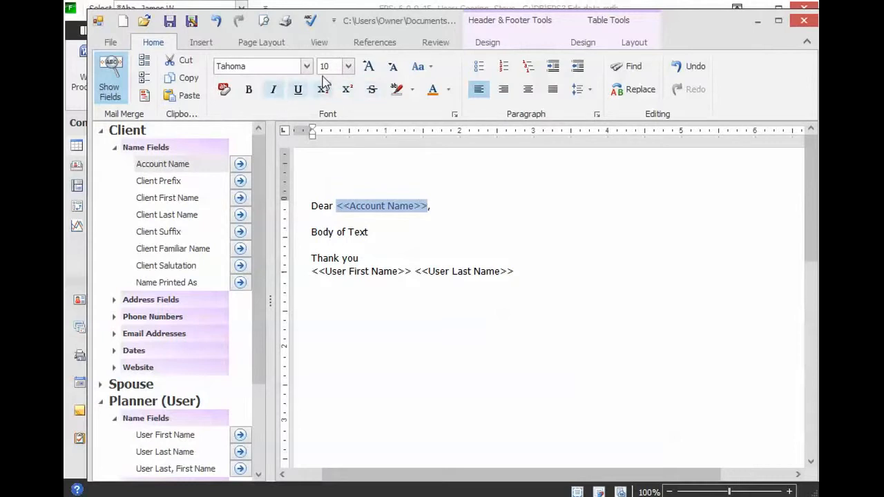
left_click(348, 66)
left_click(334, 128)
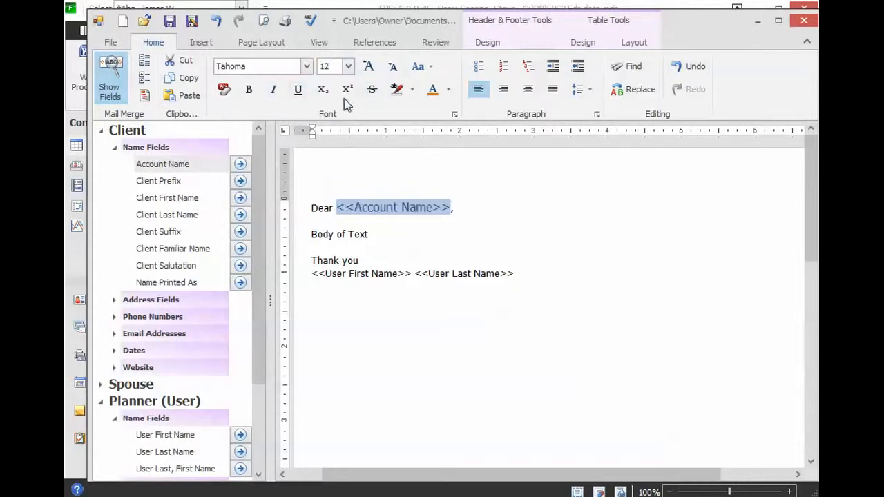
left_click(249, 90)
left_click(274, 90)
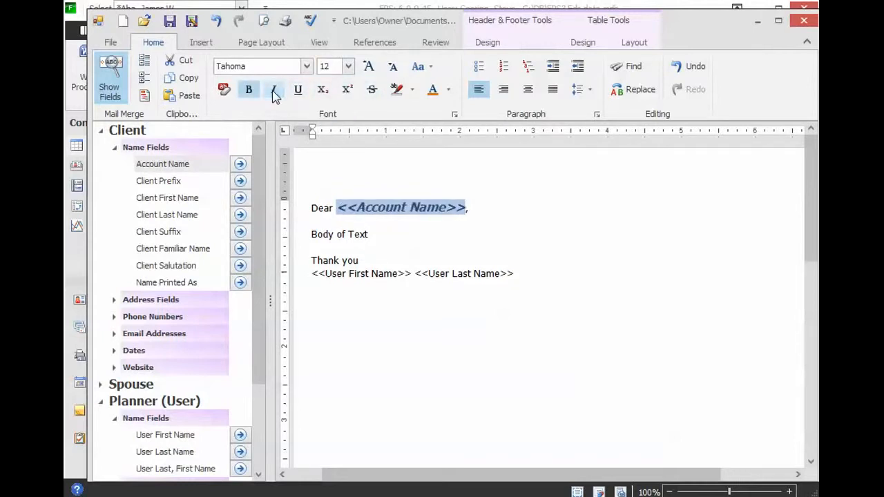
left_click(147, 97)
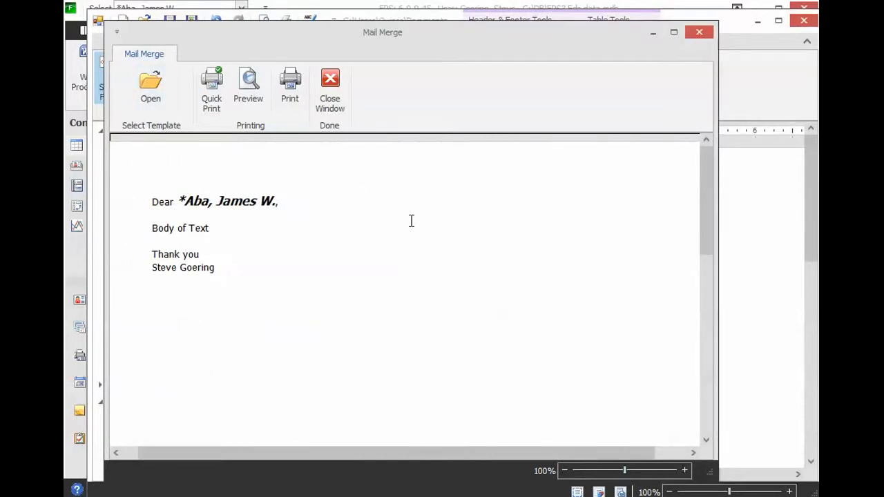
left_click(337, 97)
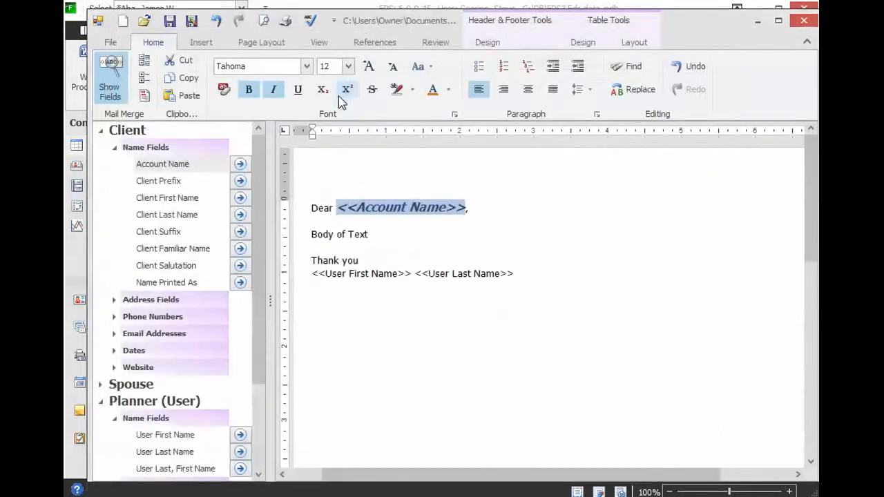
Insert the planner's User Work Phone merge field on the line below the signature names, and preview the merged letter.
left_click(546, 256)
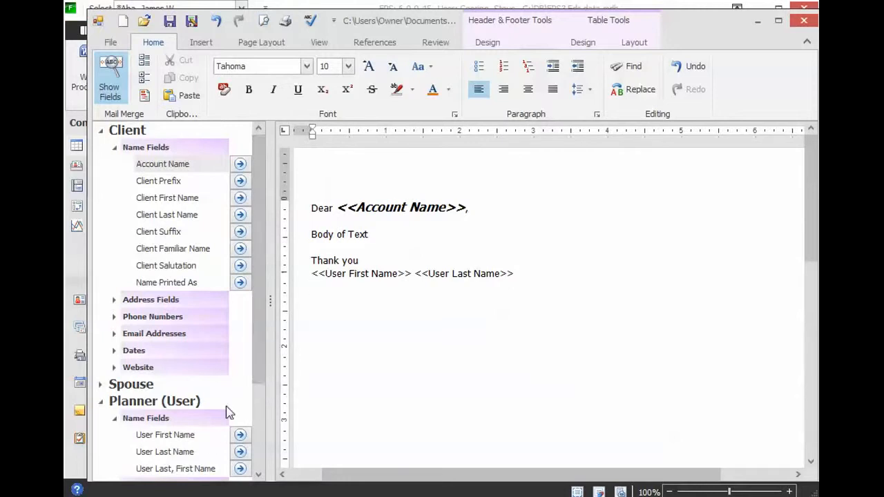
left_click(258, 473)
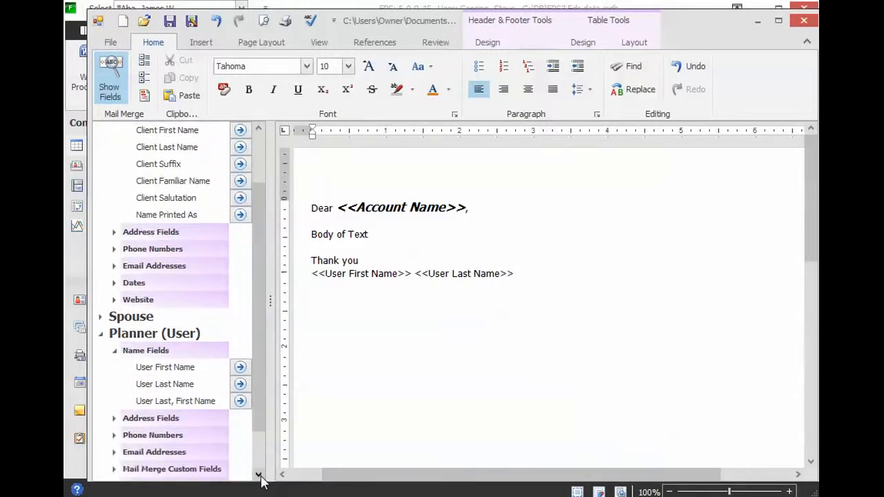
left_click(114, 401)
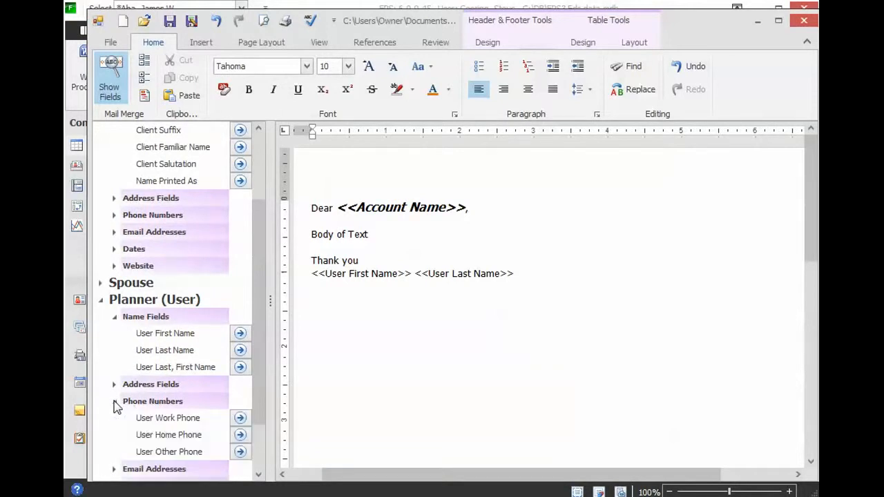
left_click(240, 419)
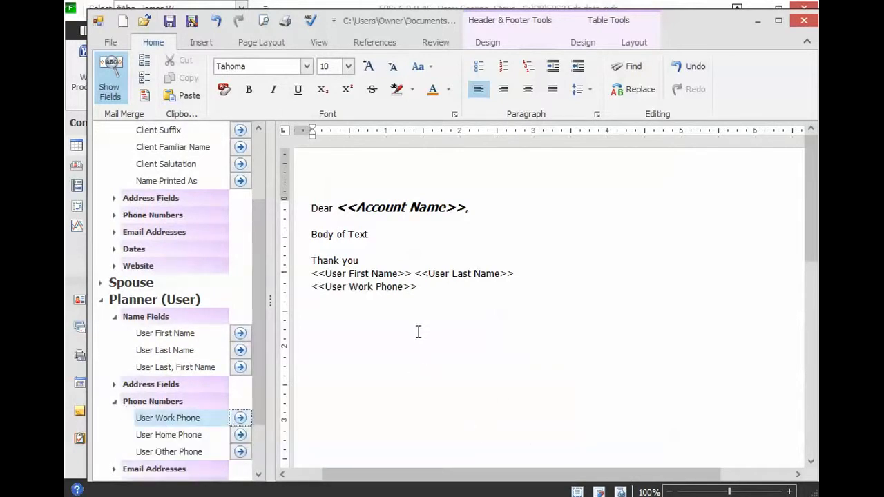
left_click(144, 95)
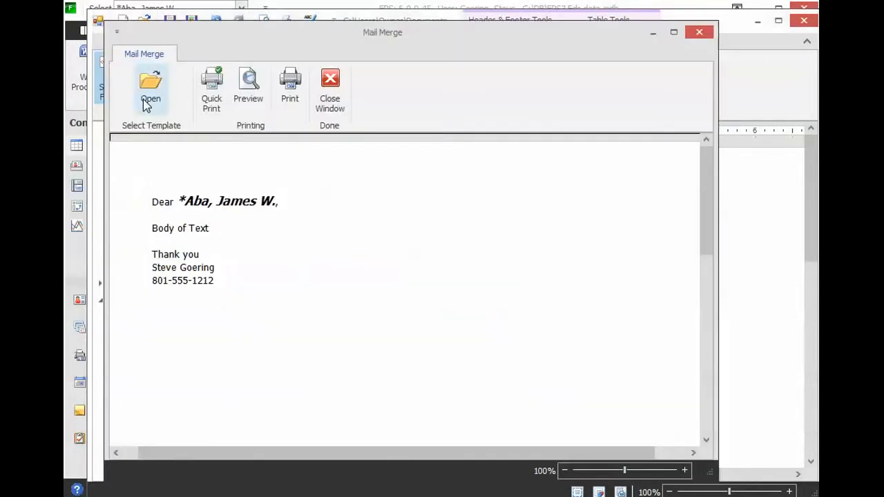
left_click(329, 109)
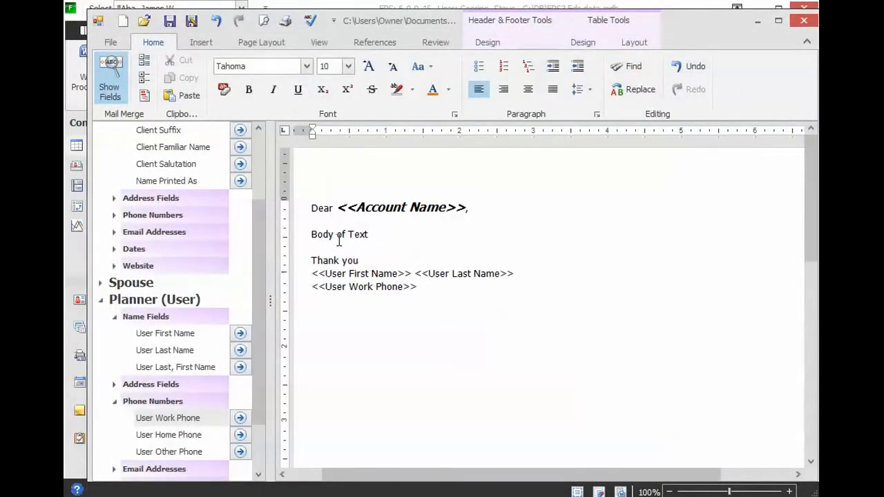
Examine the merge field groups available for the spouse and the company, collapsing the full field list in between.
left_click(102, 285)
left_click(114, 301)
left_click(113, 301)
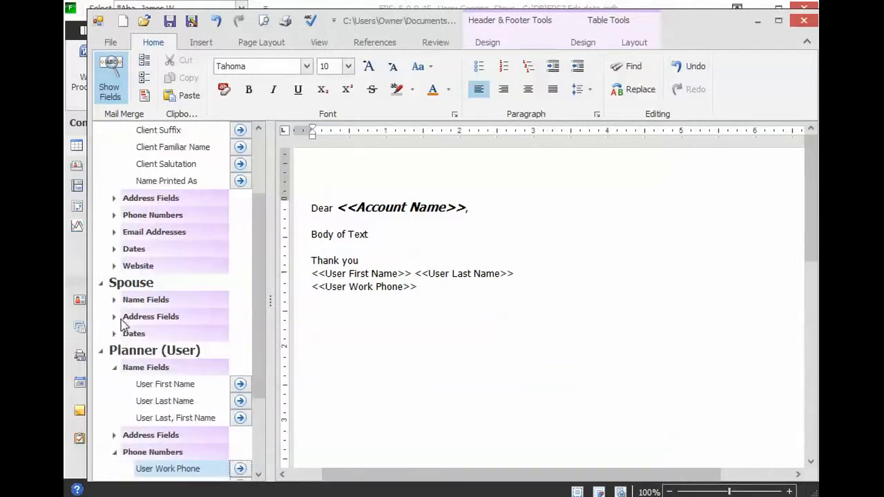
left_click(101, 283)
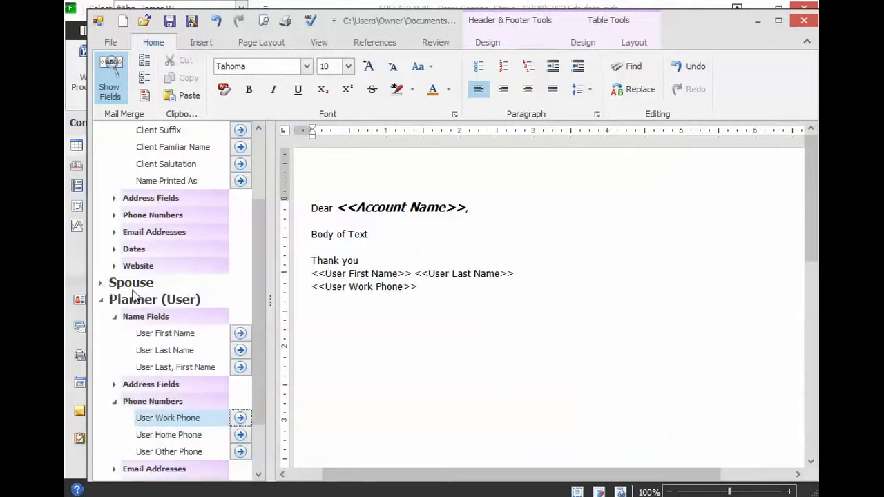
left_click(255, 442)
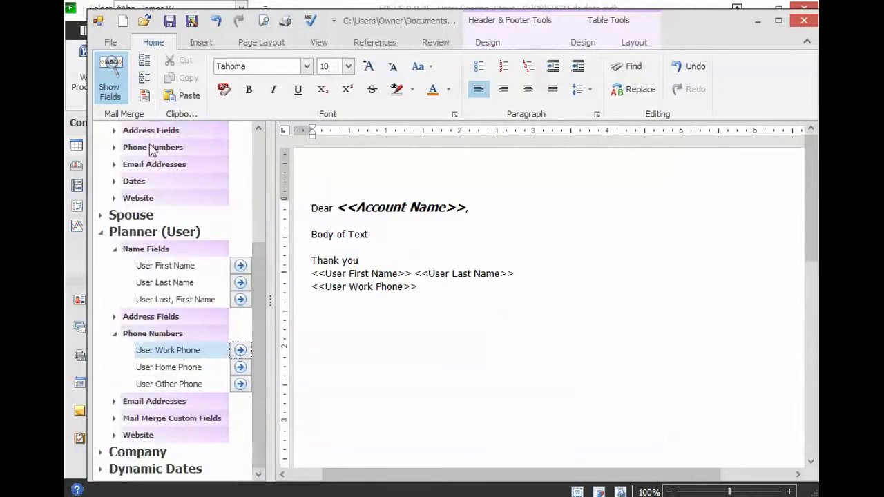
left_click(144, 79)
left_click(100, 183)
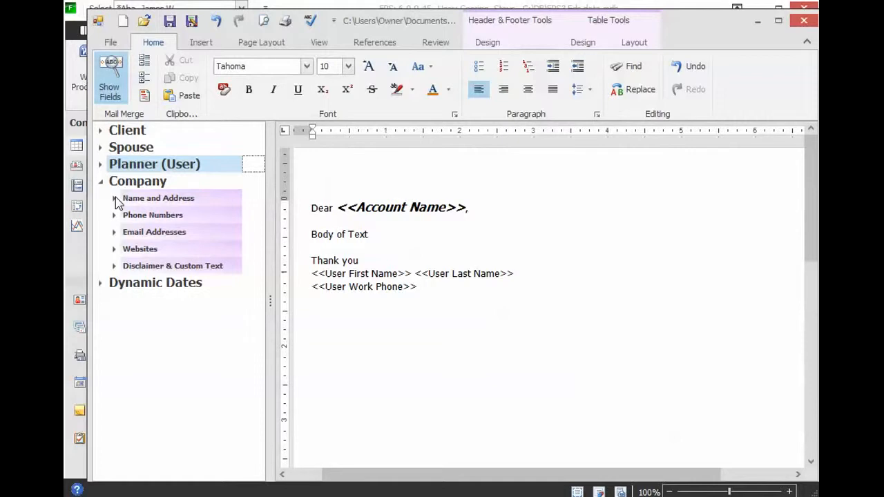
left_click(115, 199)
left_click(116, 199)
Insert the Today's Date (Short) dynamic date field on its own line between the greeting and "Body of Text", and preview the merged letter.
left_click(101, 283)
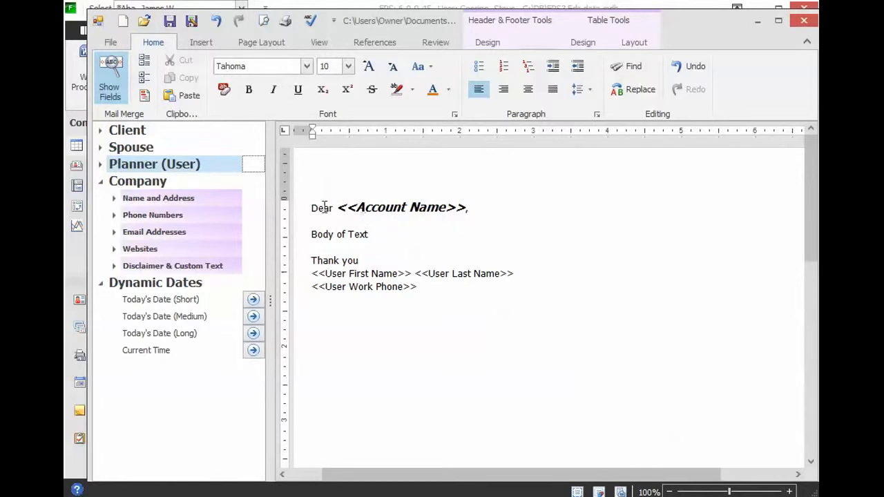
left_click(478, 209)
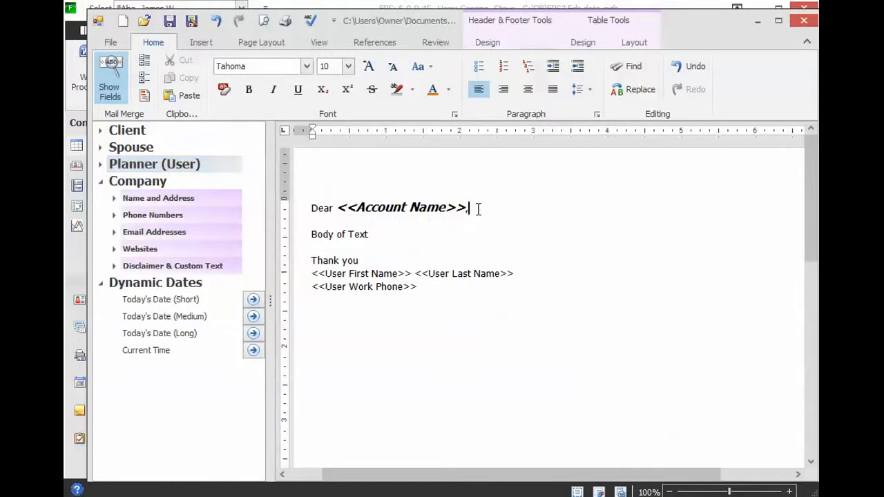
key("Return")
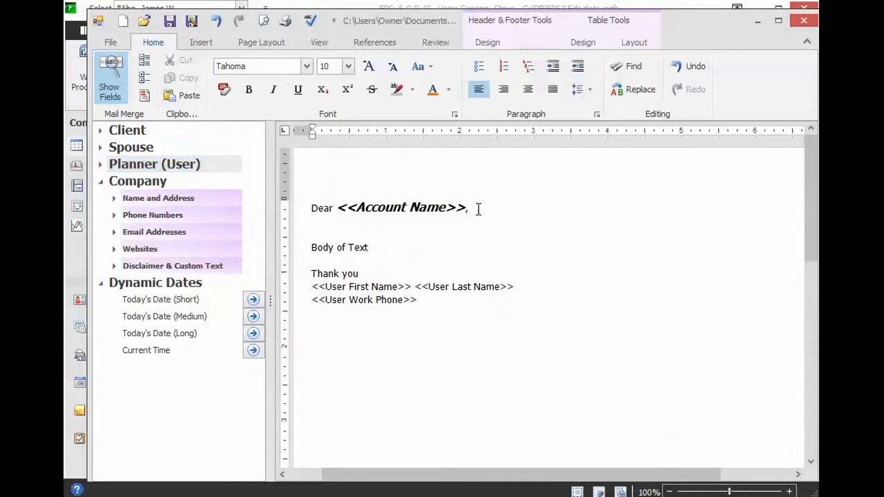
key("Return")
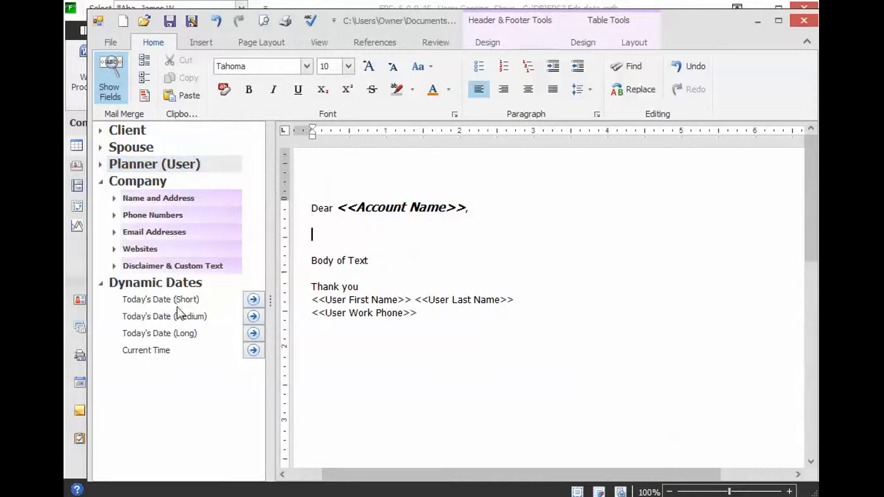
left_click(253, 300)
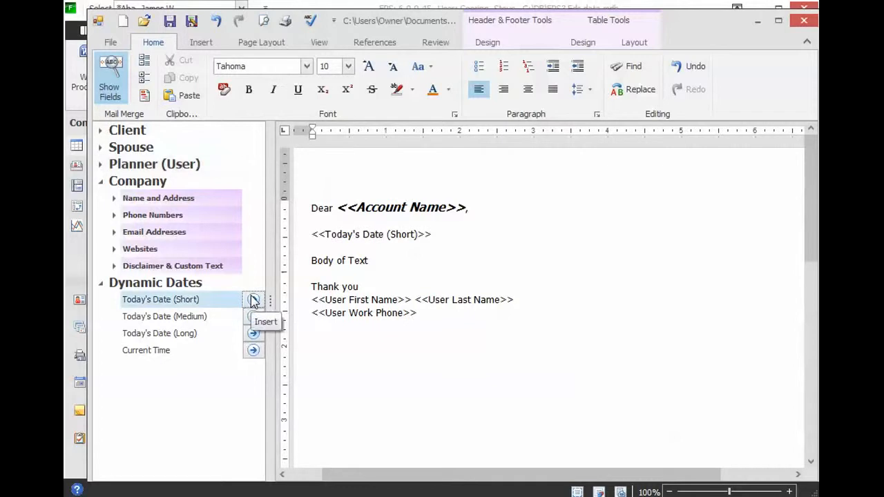
left_click(145, 96)
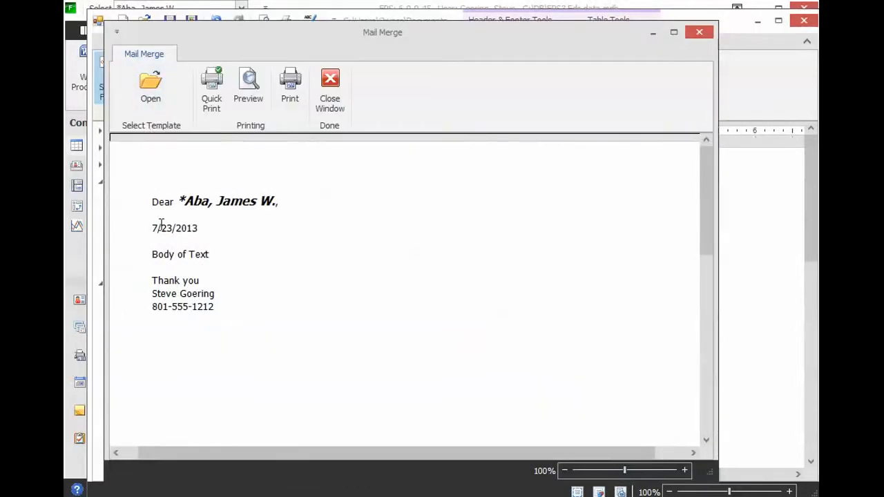
left_click(330, 91)
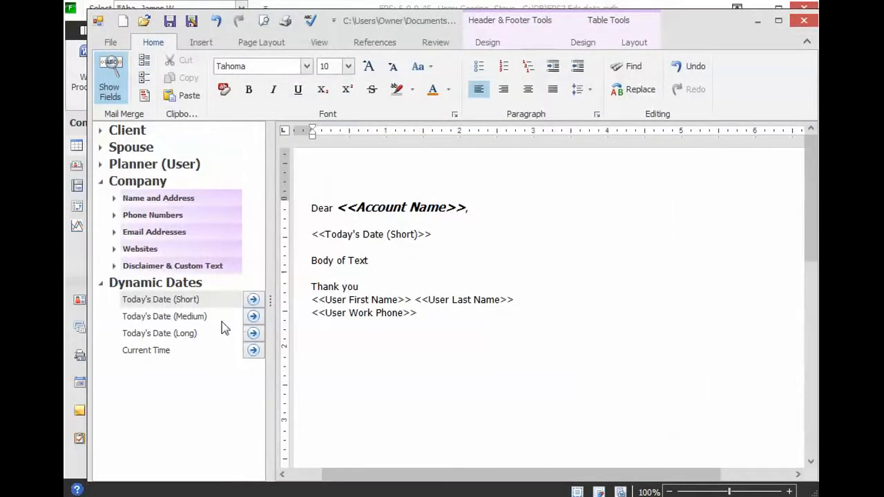
Insert the Today's Date (Long) dynamic date field on a new line below the short date, and preview the merged letter.
key("Return")
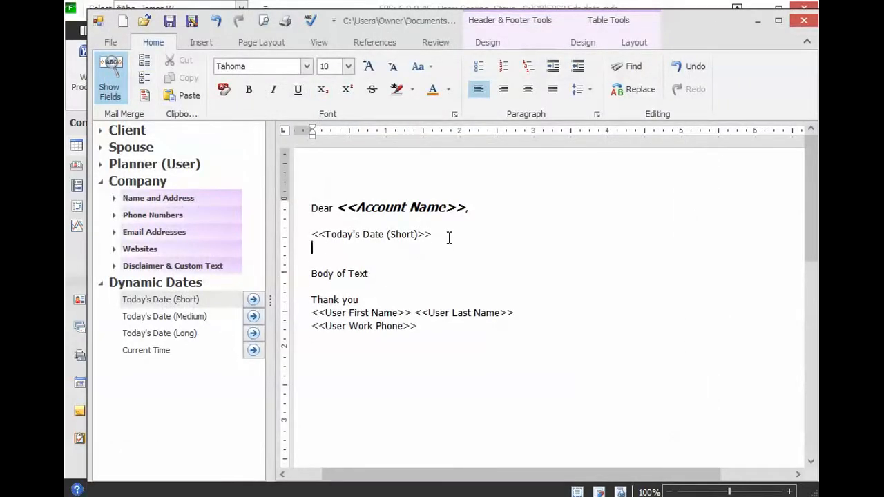
left_click(252, 334)
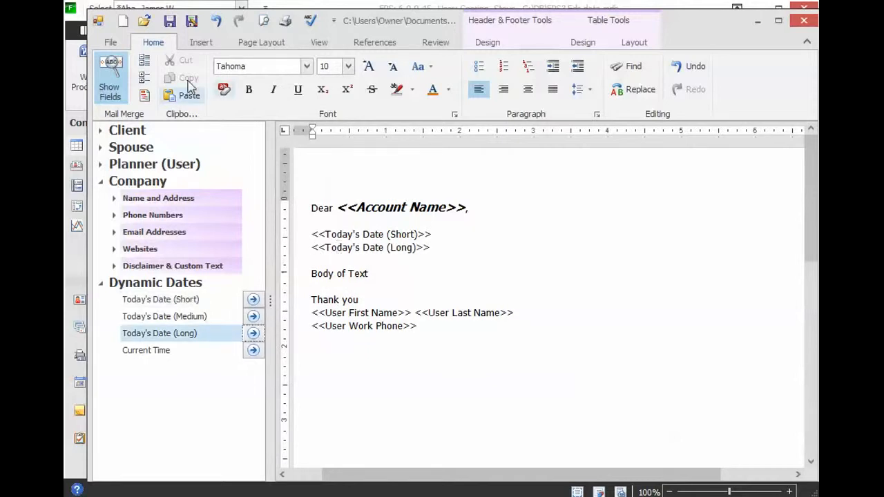
left_click(143, 97)
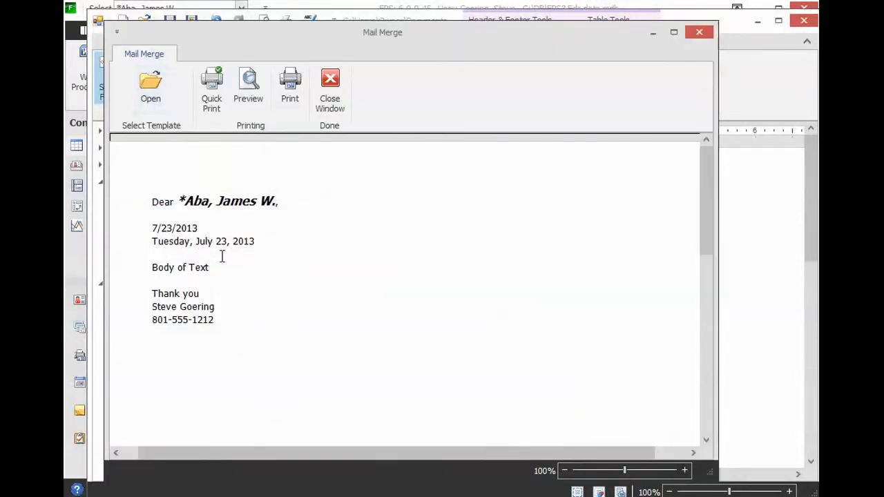
left_click(337, 94)
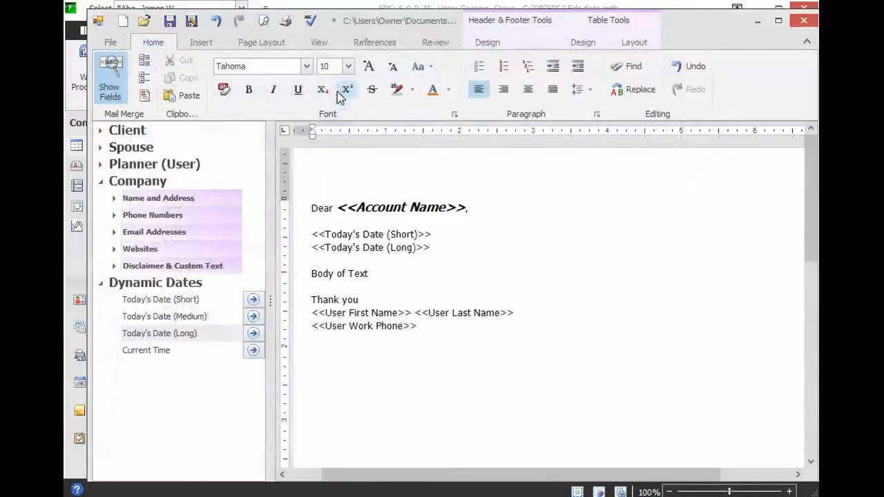
Widen the merge field list and insert the Client Pref Address String field on its own line between "Body of Text" and "Thank you".
left_click(101, 131)
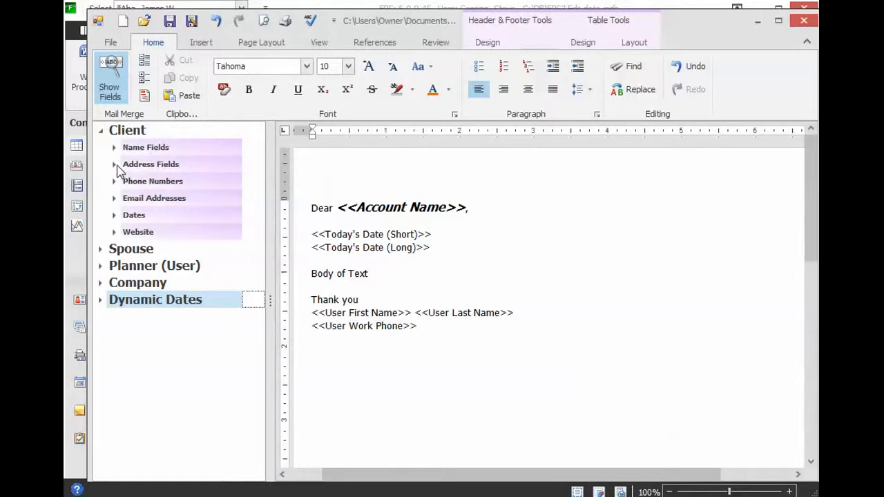
left_click(116, 167)
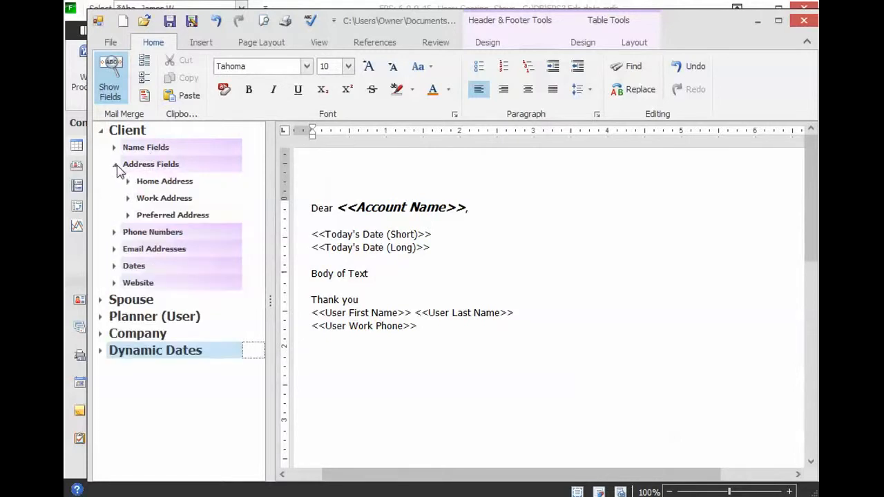
left_click(127, 216)
left_click_drag(270, 299, 341, 304)
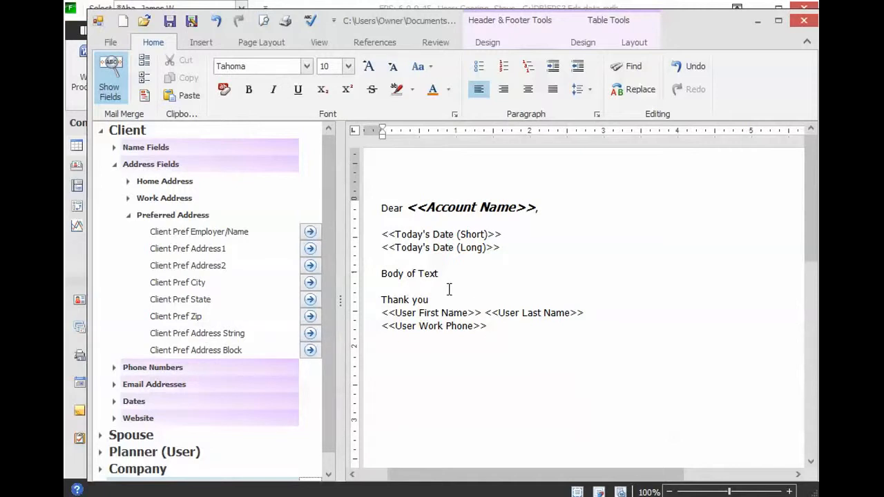
key("Return")
key("Return")
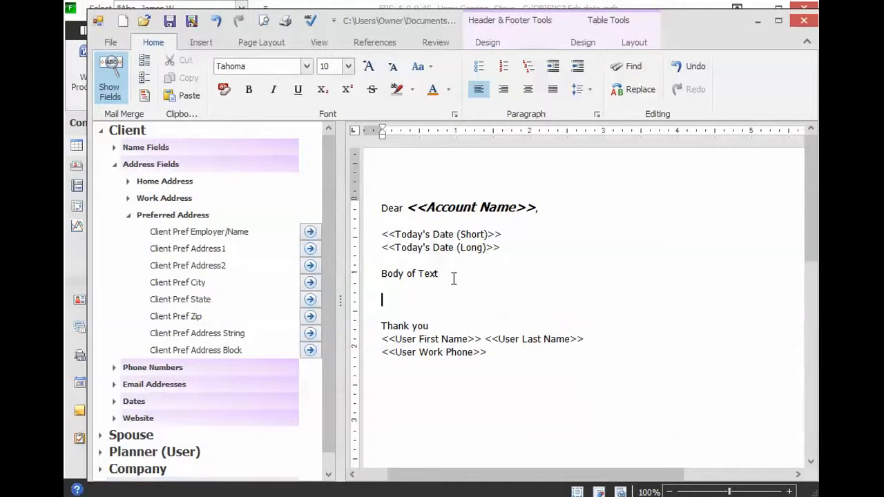
left_click(310, 333)
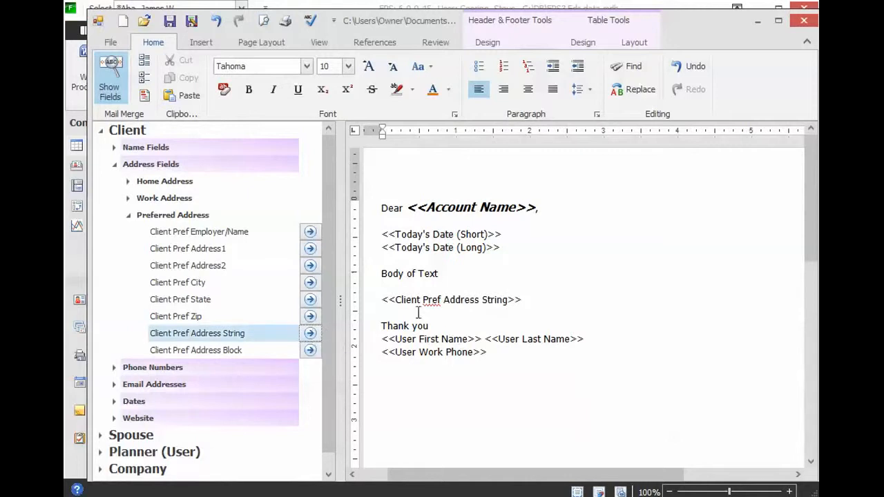
Insert the Client Pref Address Block field below the address string, separated by a blank line, and compare both address layouts in the merged preview.
left_click(551, 298)
key("Return")
key("Return")
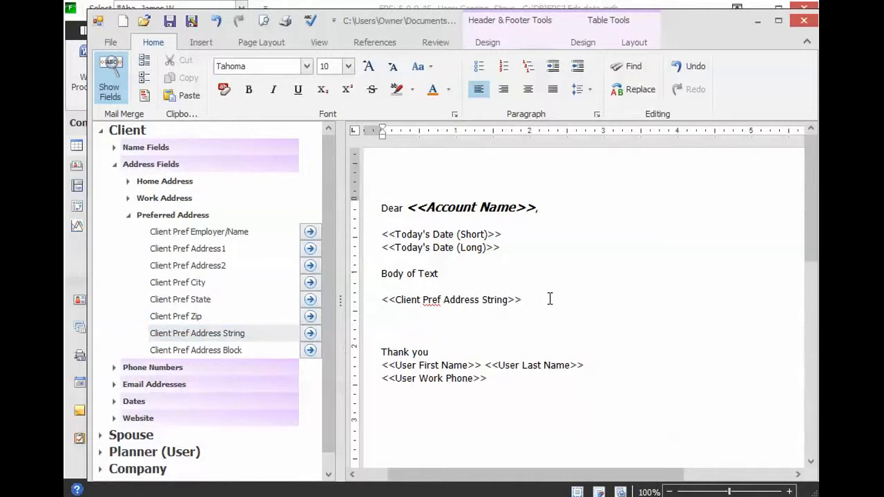
left_click(310, 351)
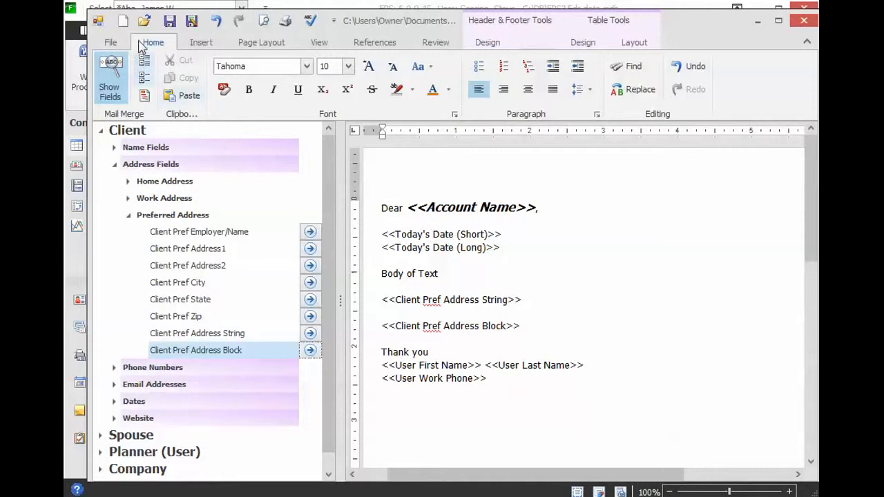
left_click(147, 96)
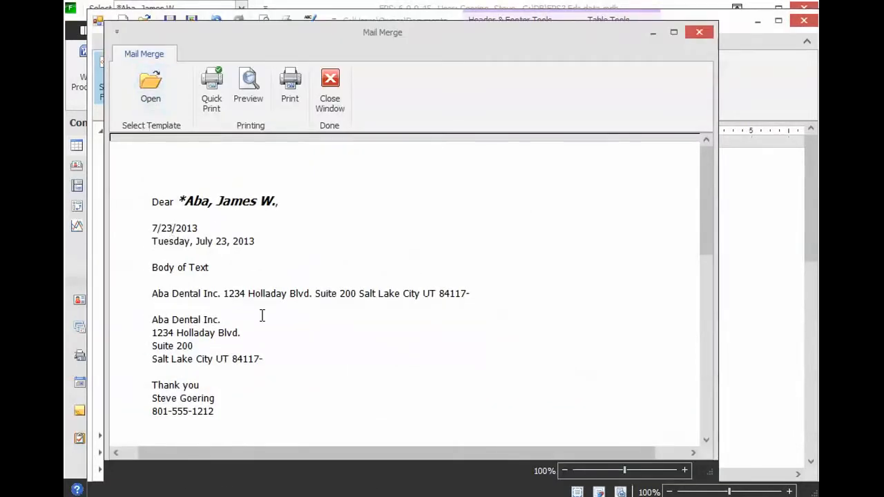
left_click_drag(473, 294, 108, 296)
left_click_drag(153, 319, 272, 368)
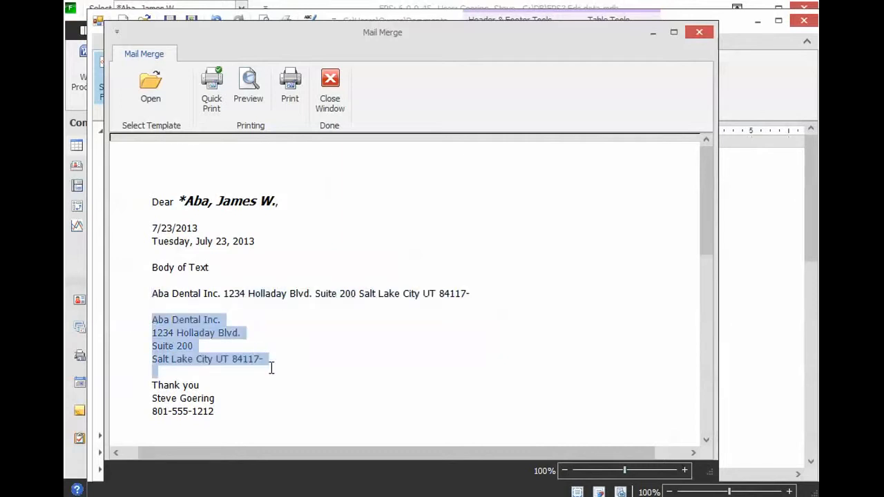
left_click(228, 331)
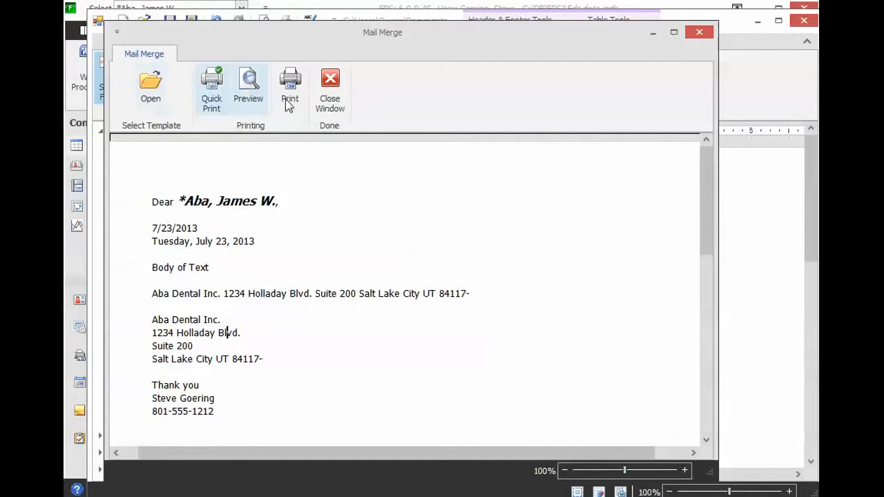
left_click(329, 110)
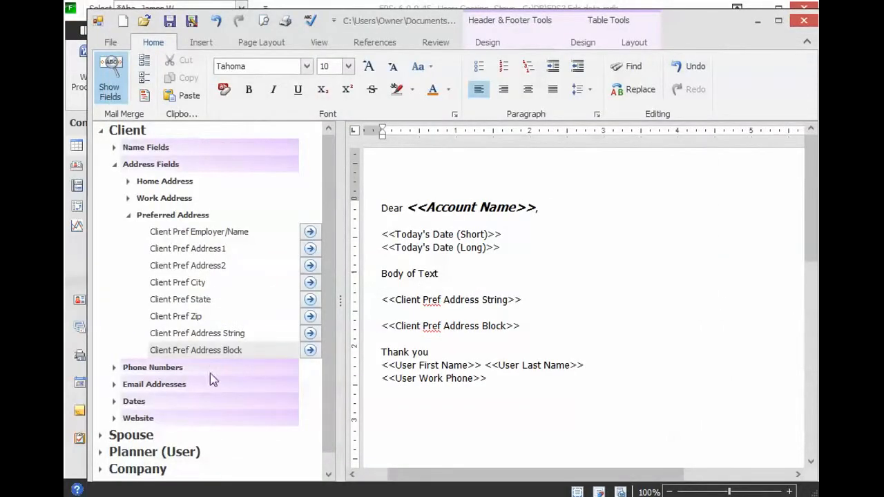
Examine the client merge fields available for phone numbers, email addresses, postal addresses, dates and website.
left_click(111, 368)
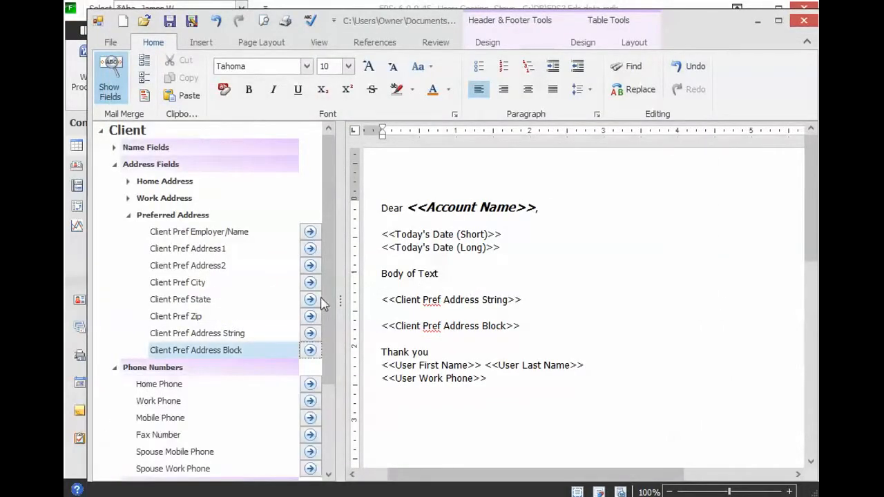
left_click(329, 475)
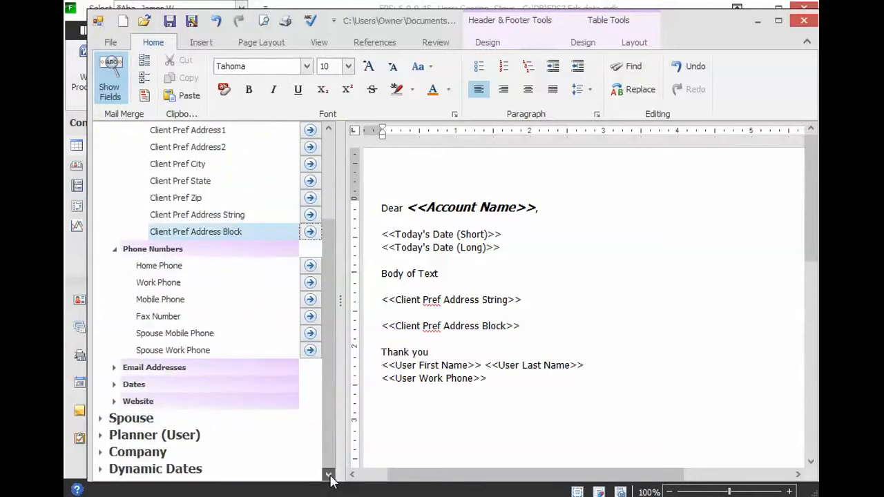
left_click(114, 368)
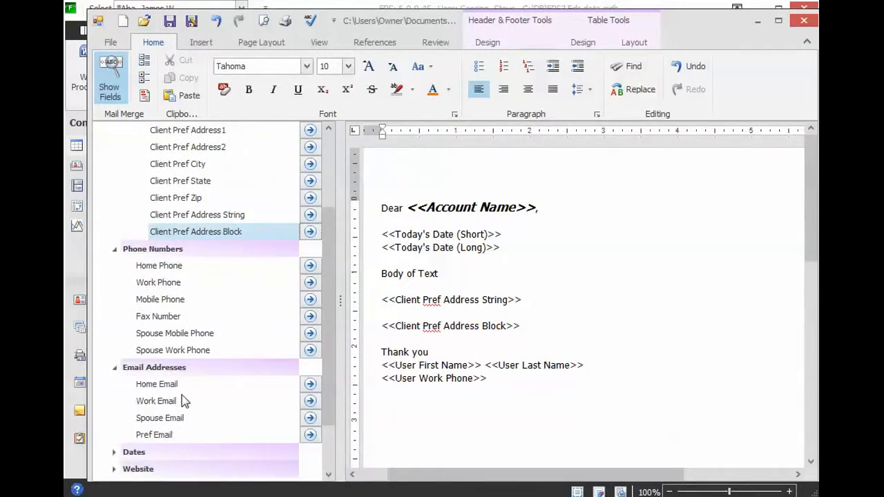
left_click(175, 435)
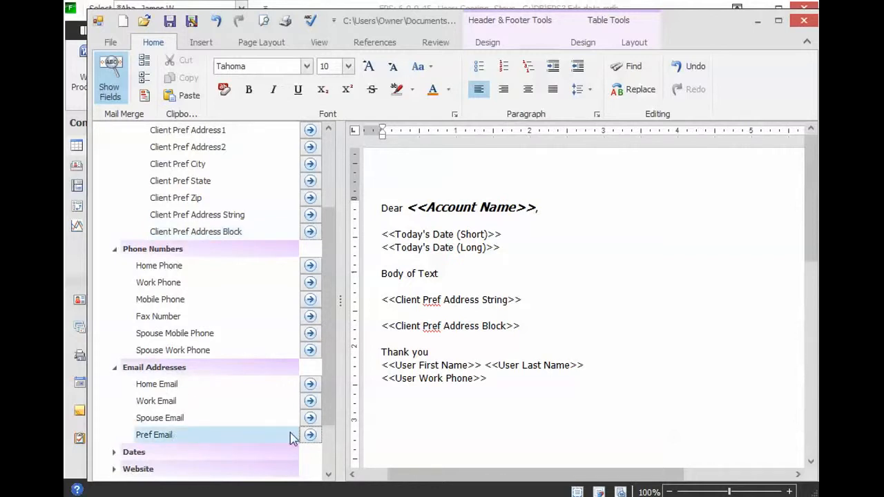
scroll(340, 427, "down", 2)
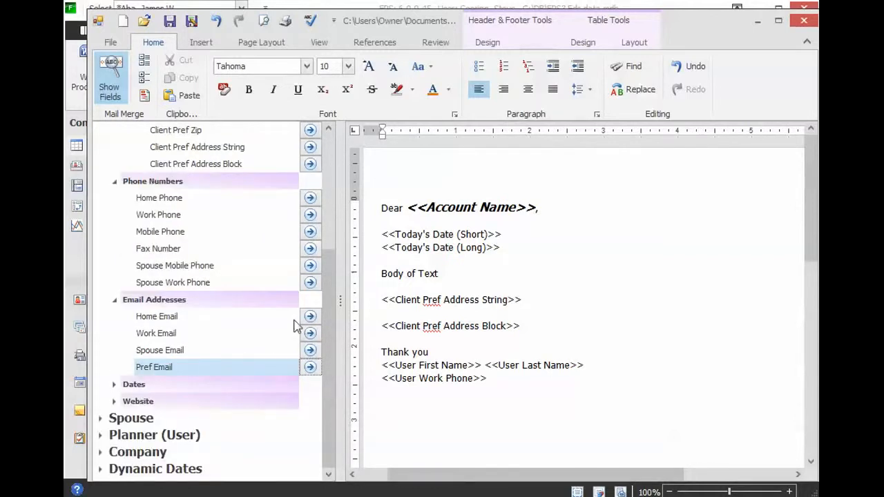
left_click(329, 130)
left_click(328, 129)
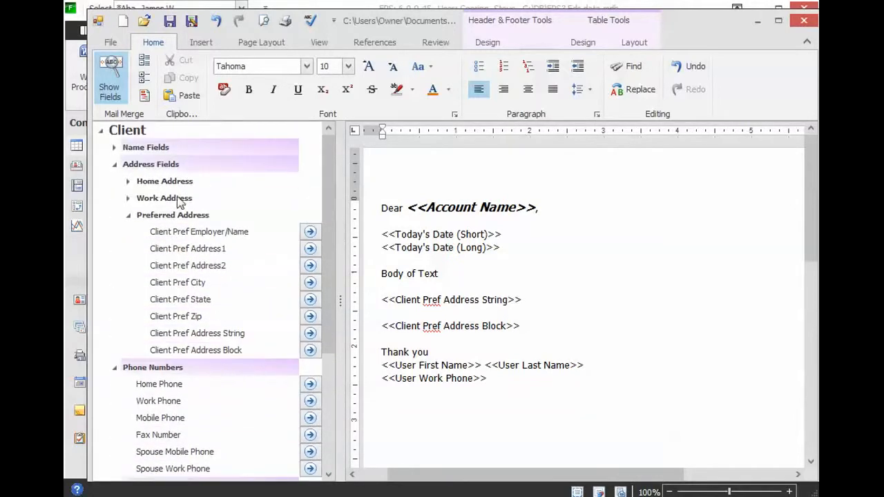
left_click(128, 182)
left_click(128, 181)
left_click(127, 215)
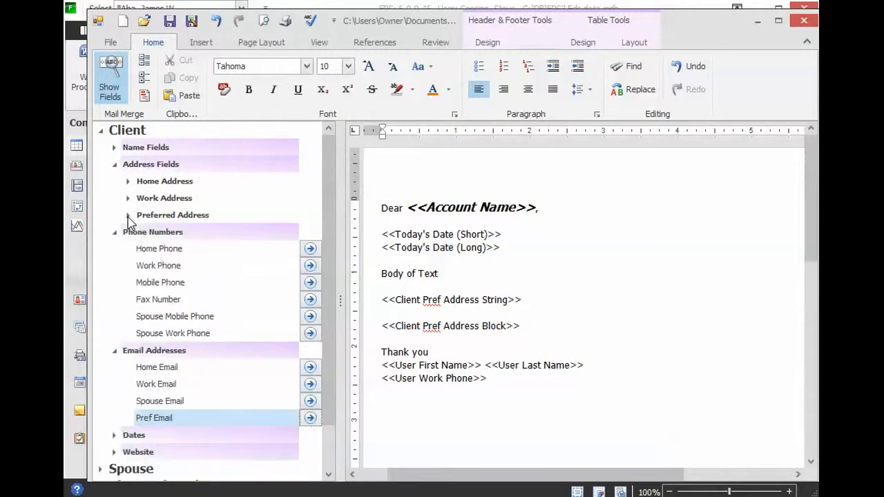
left_click(114, 436)
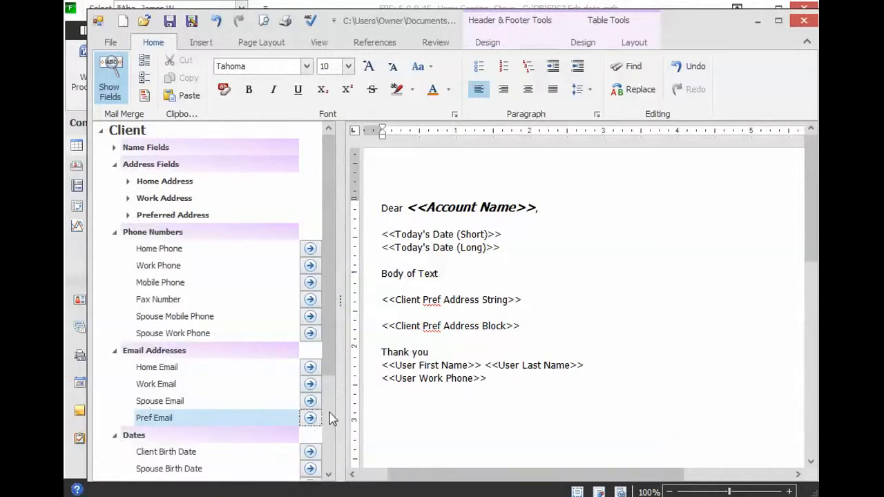
scroll(327, 420, "down", 3)
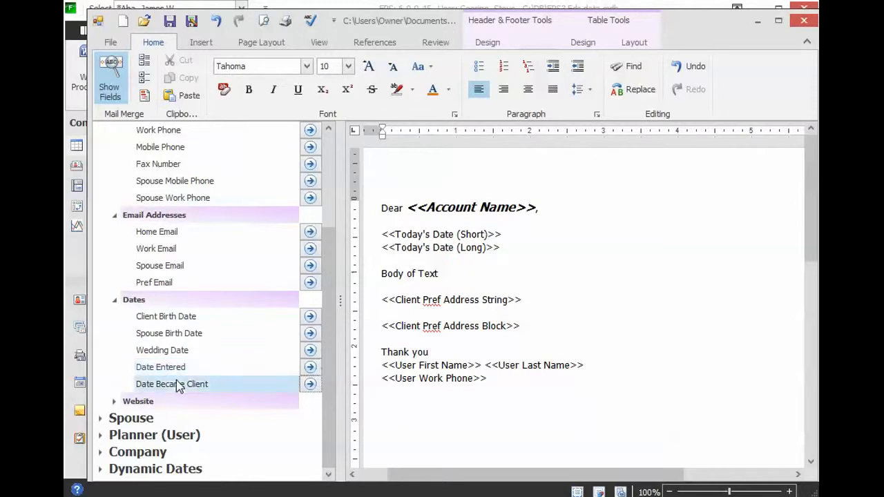
left_click(115, 403)
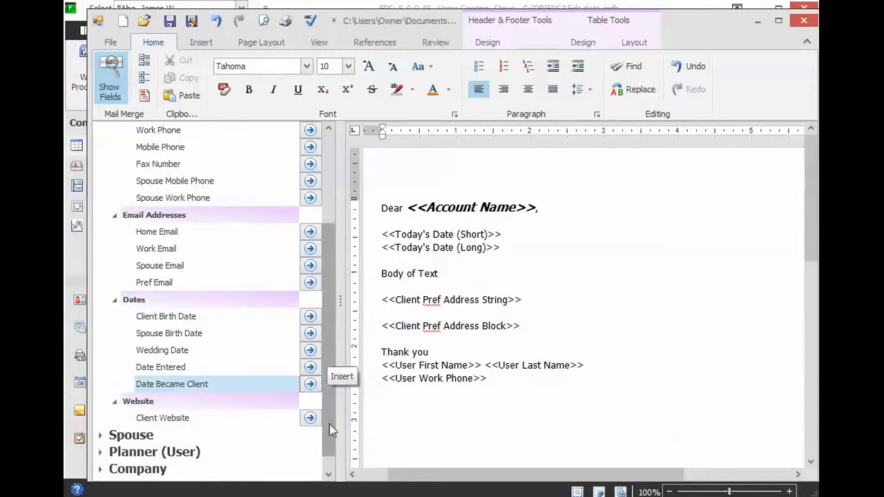
scroll(331, 173, "up", 3)
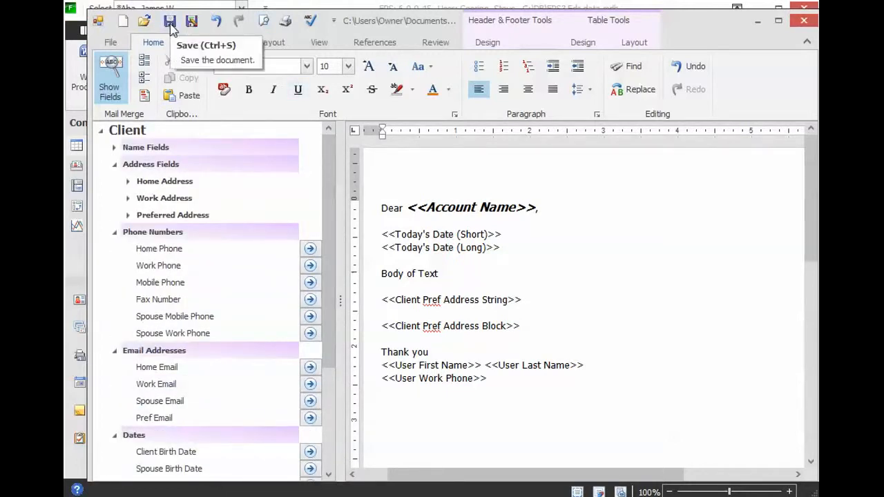
Save the letter template as Test333 in Rich Text Format in the MailMerge Templates folder, and close the word processor window.
left_click(110, 43)
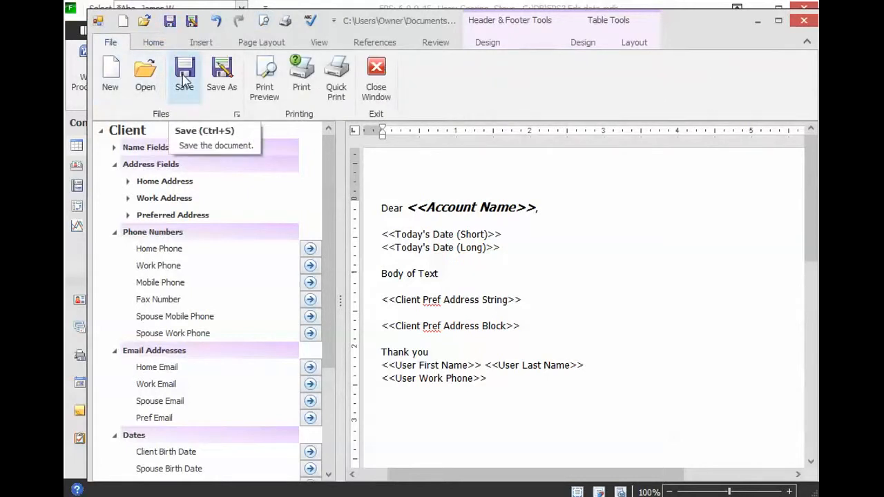
left_click(173, 22)
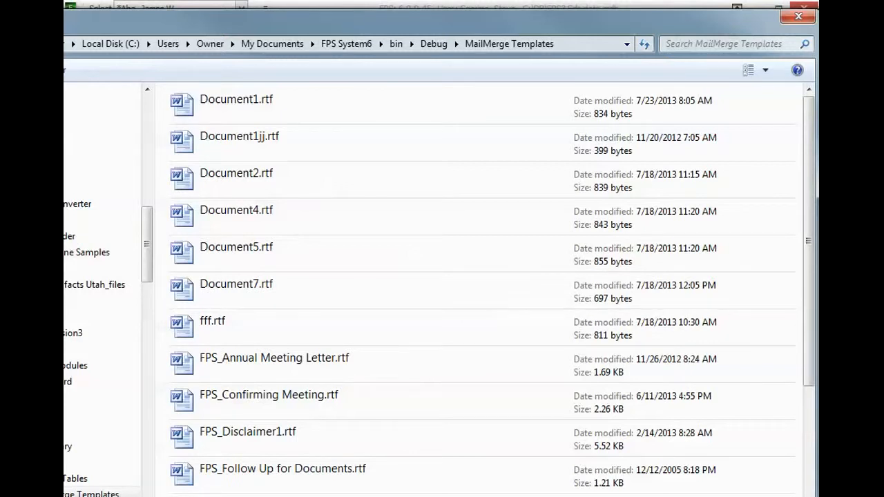
left_click_drag(545, 496, 545, 476)
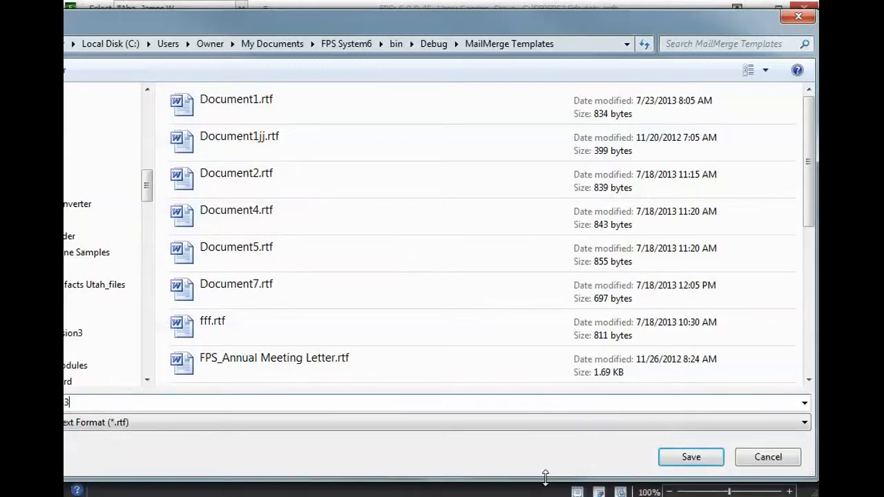
left_click_drag(63, 399, 215, 401)
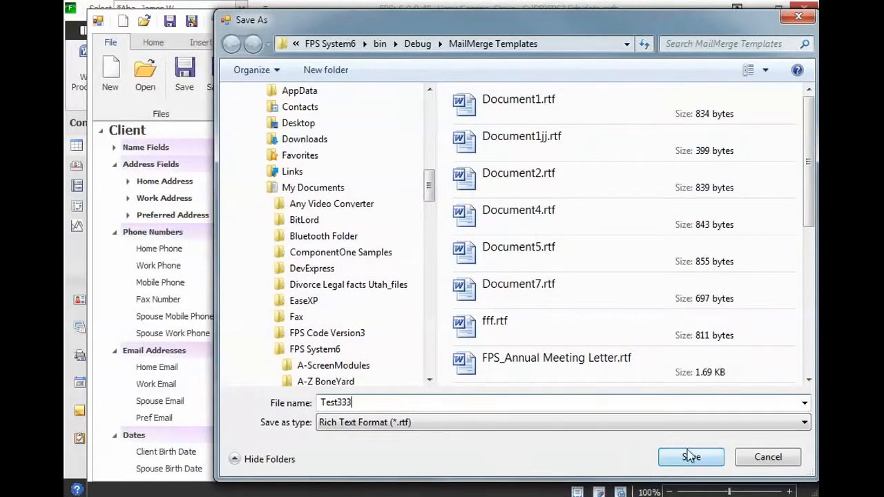
left_click(442, 422)
left_click(439, 425)
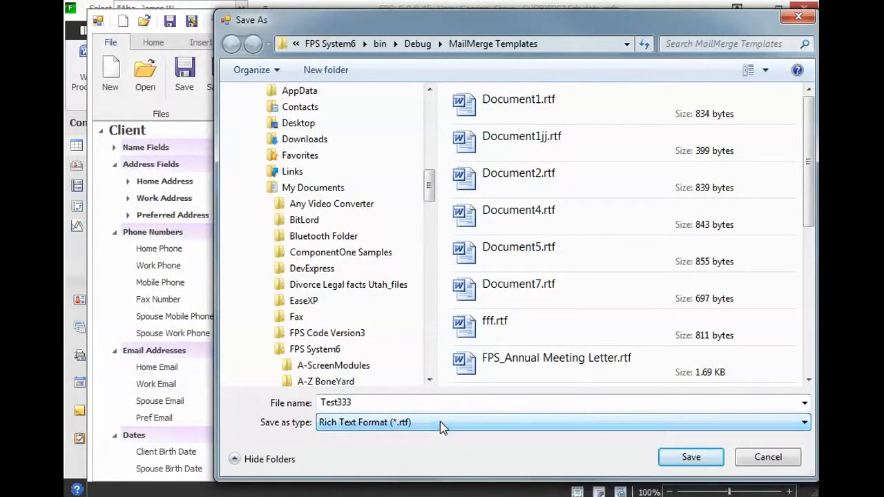
left_click(696, 457)
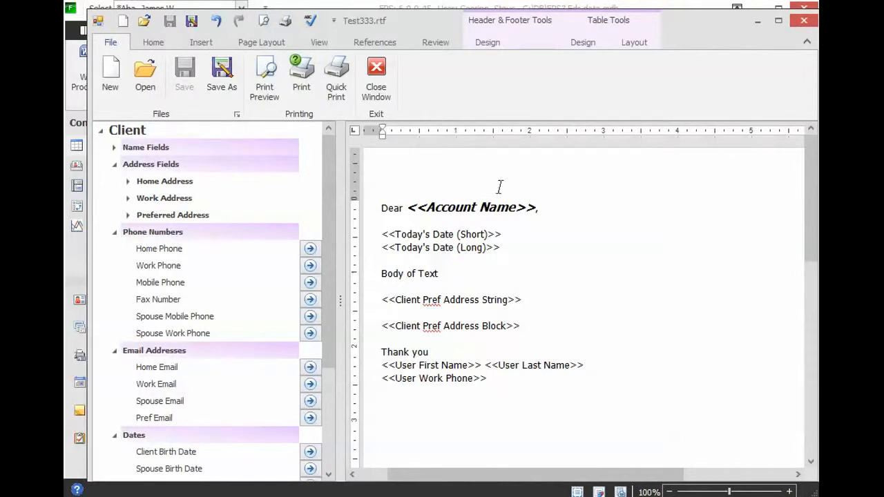
left_click(375, 86)
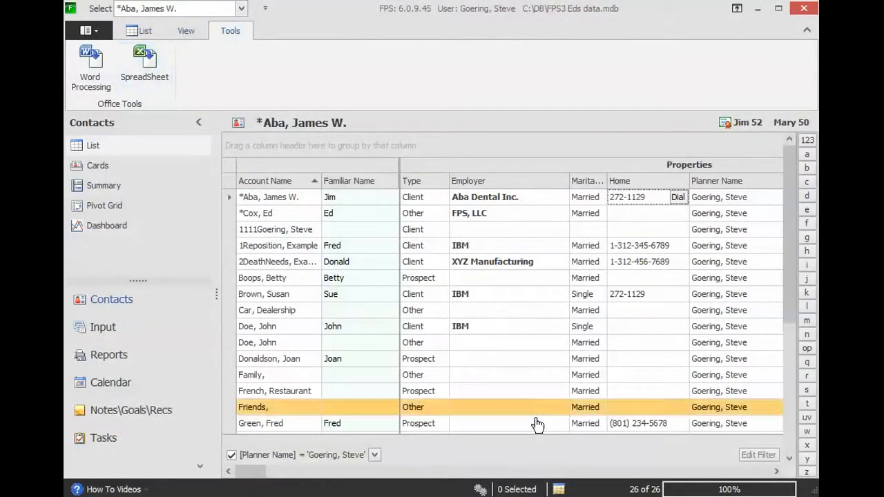
Preview the mail merge for the first contact in the list using the Test333.rtf template, and close the preview.
left_click(638, 197)
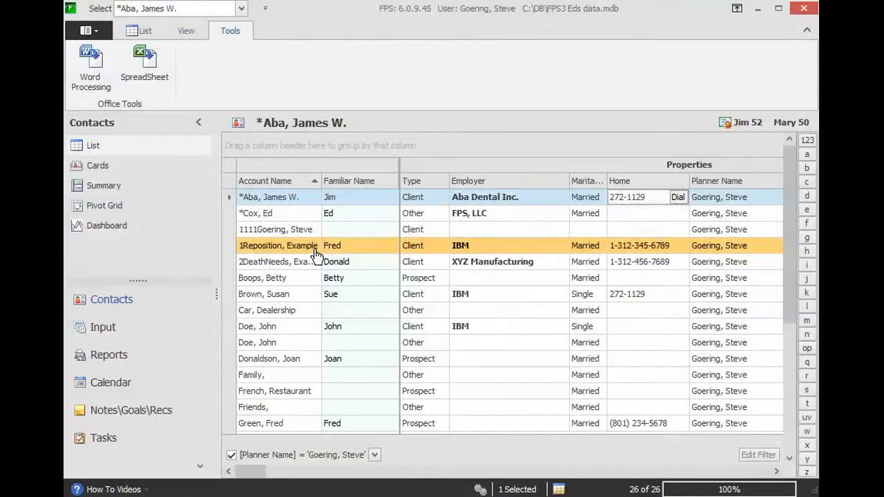
left_click(141, 32)
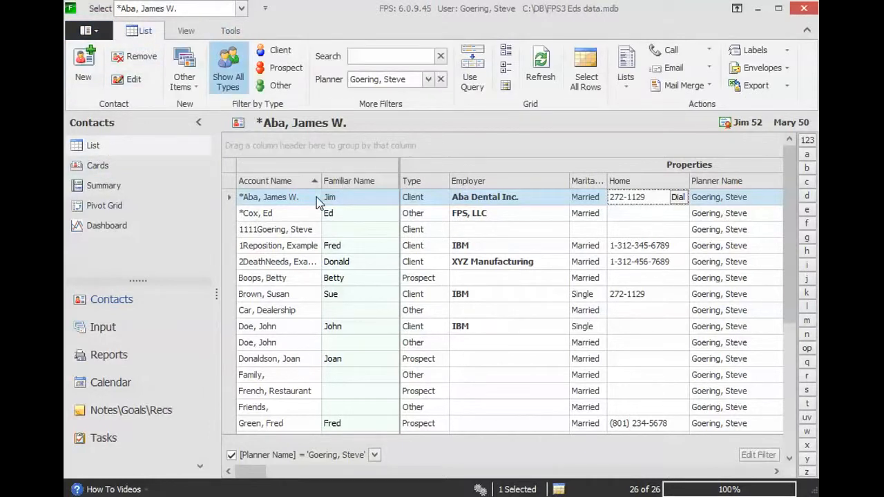
left_click(680, 89)
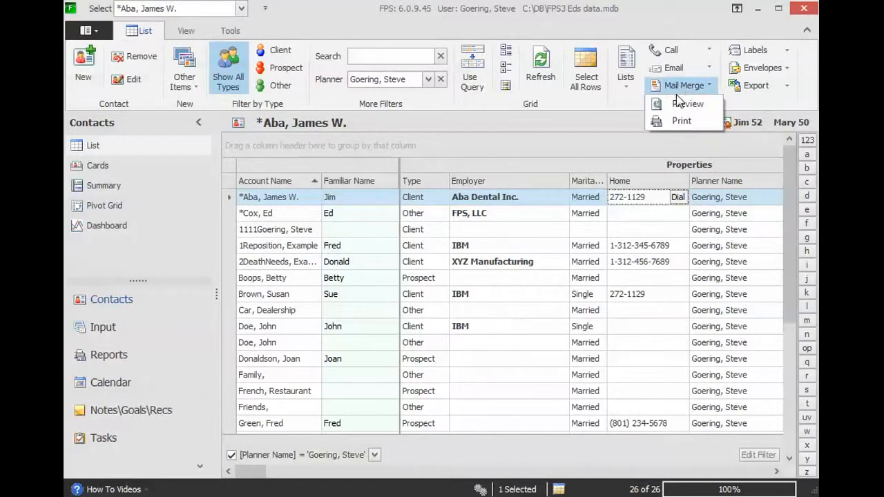
left_click(681, 105)
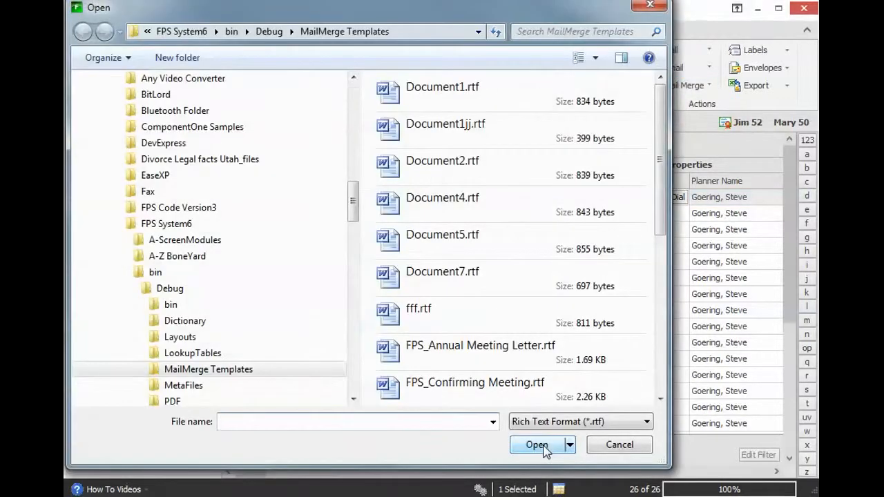
left_click_drag(656, 191, 670, 363)
left_click(502, 384)
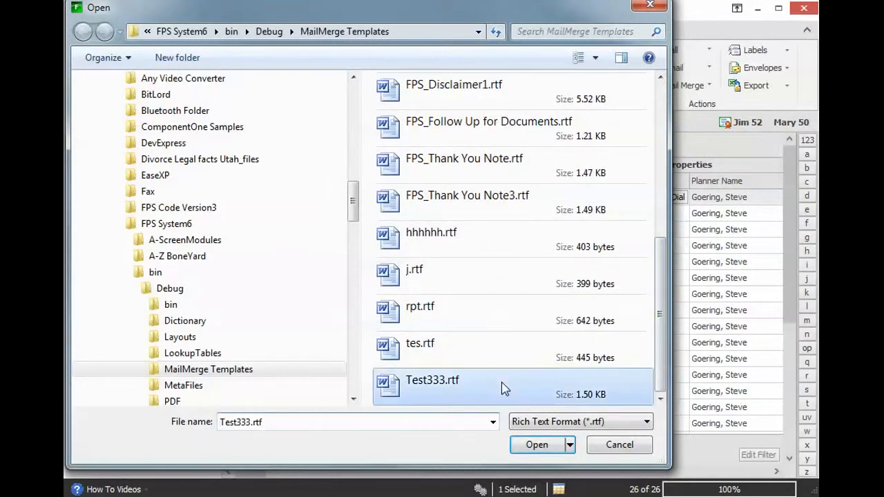
left_click(536, 445)
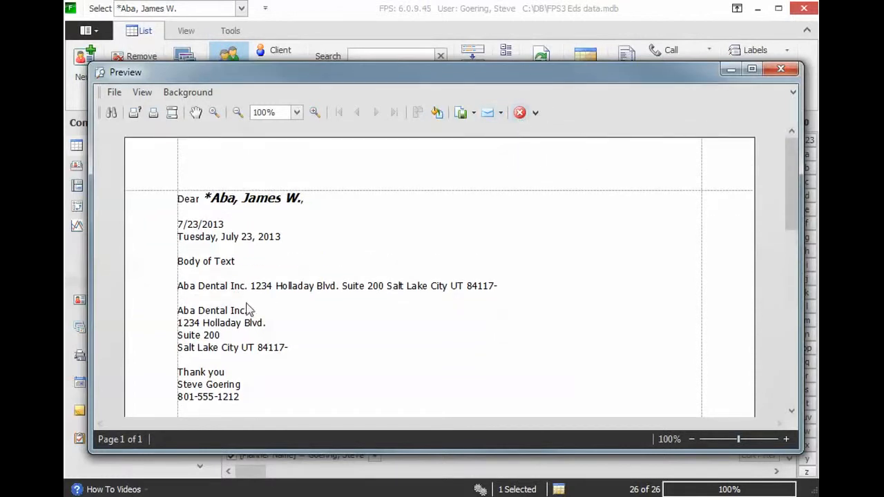
left_click(519, 113)
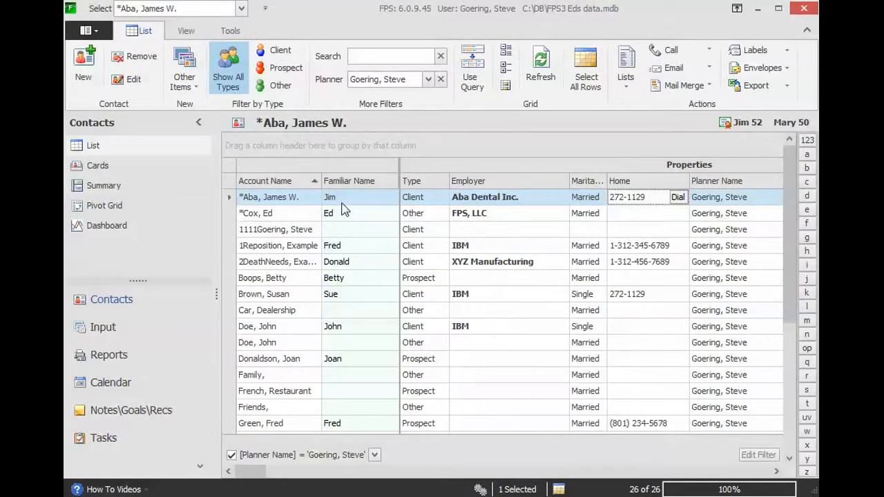
Select the first six contacts in the list and preview their mail merge using the Test333.rtf template.
left_click(293, 278, "shift")
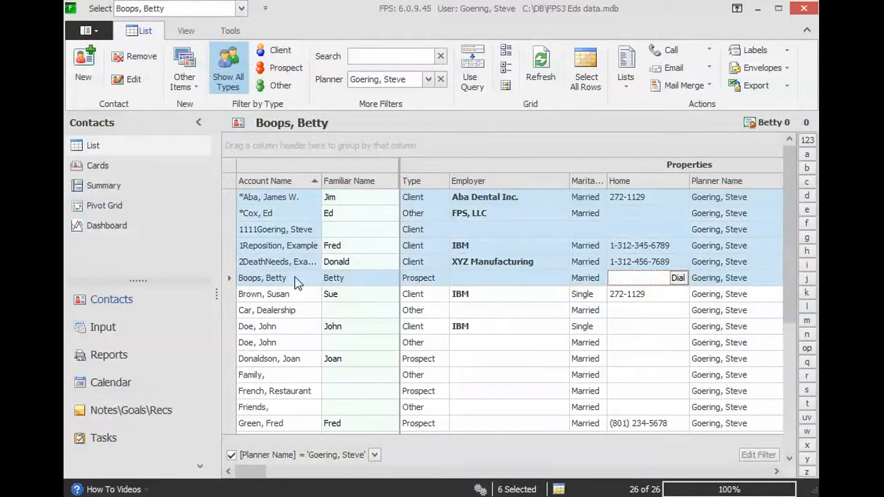
left_click(674, 87)
left_click(680, 104)
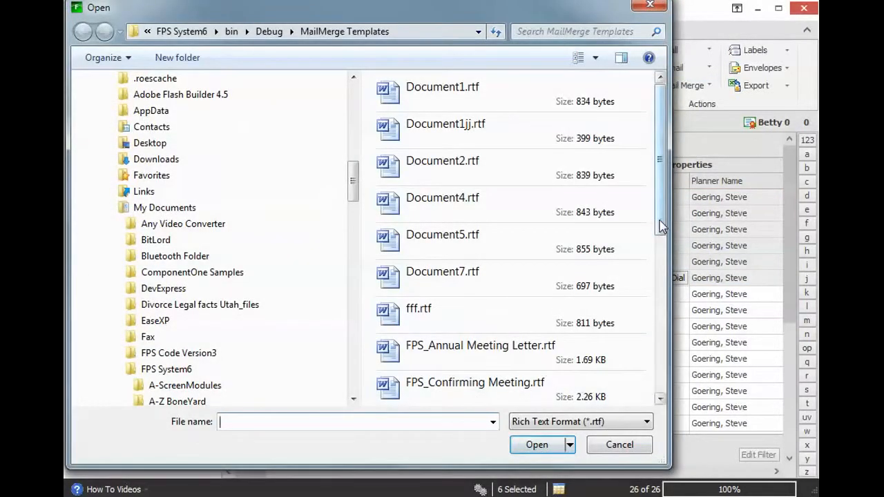
scroll(497, 318, "down", 5)
left_click(471, 400)
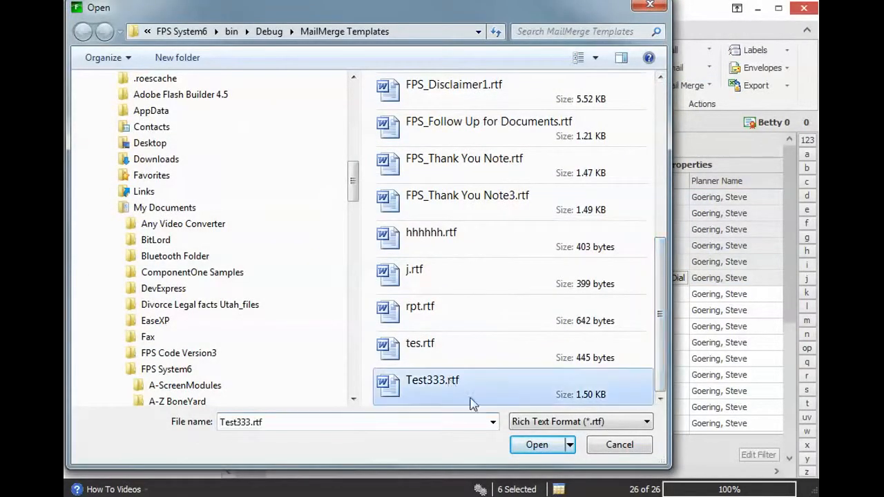
left_click(537, 444)
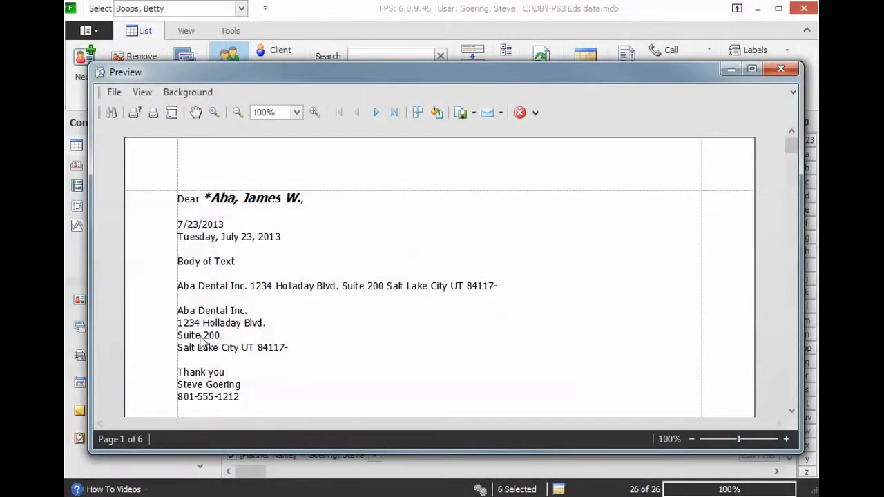
Page through the merged letters of all six contacts to the last one, and close the preview.
left_click(376, 113)
left_click(377, 112)
left_click(377, 112)
left_click(377, 112)
left_click(378, 114)
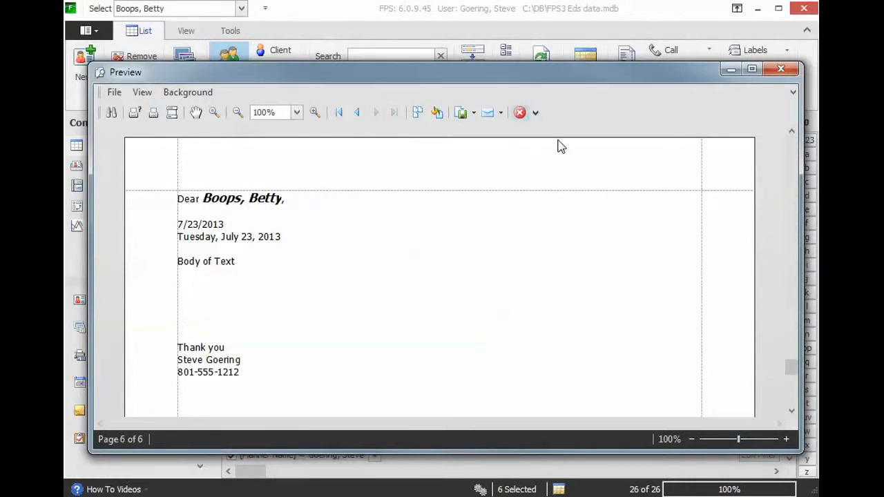
left_click(519, 113)
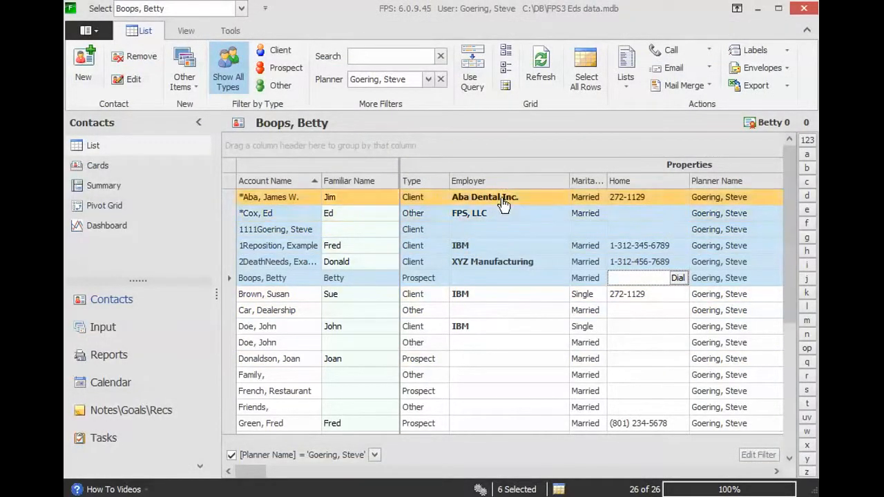
Run a Dates query on the contact list for Contact Birthday in This Month, and select the resulting contact.
left_click(681, 85)
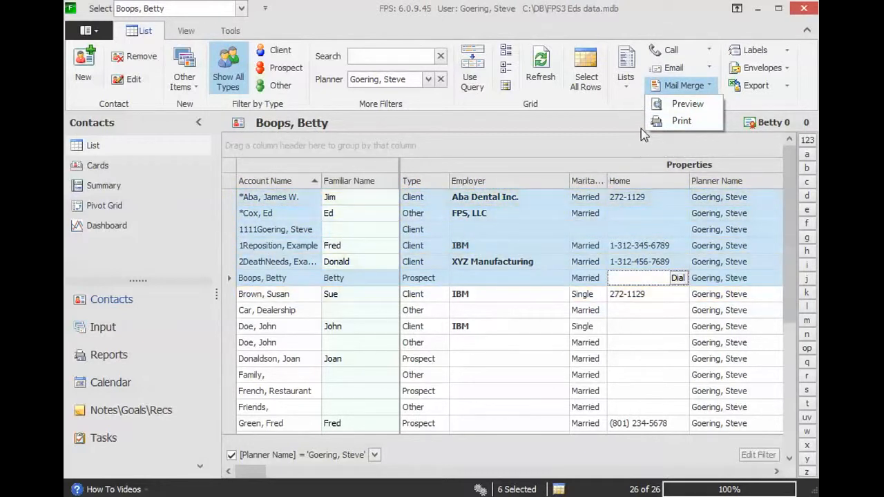
left_click(474, 63)
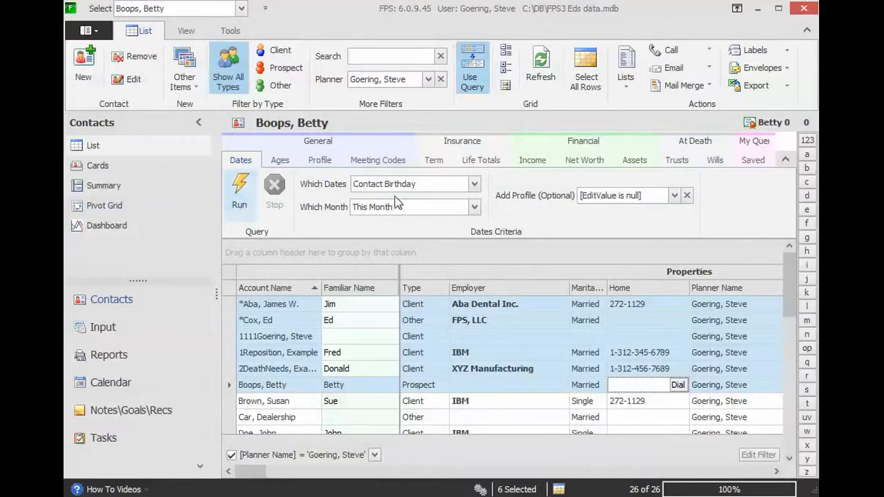
left_click(239, 183)
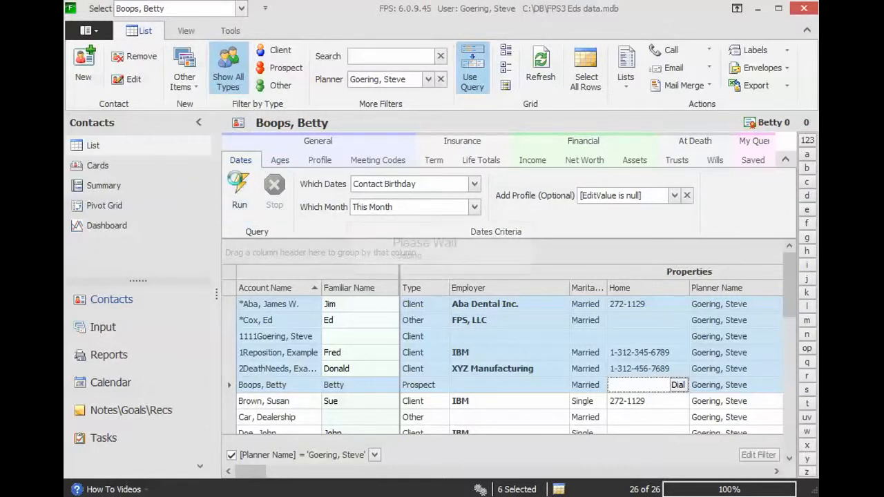
left_click(339, 308)
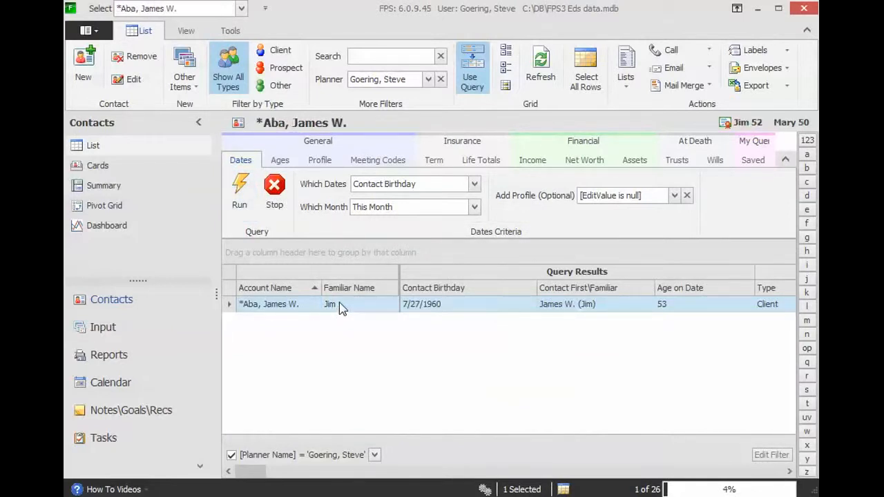
Preview the mail merge for the birthday contact using the FPS_Thank You Note.rtf template, and close the preview.
left_click(691, 86)
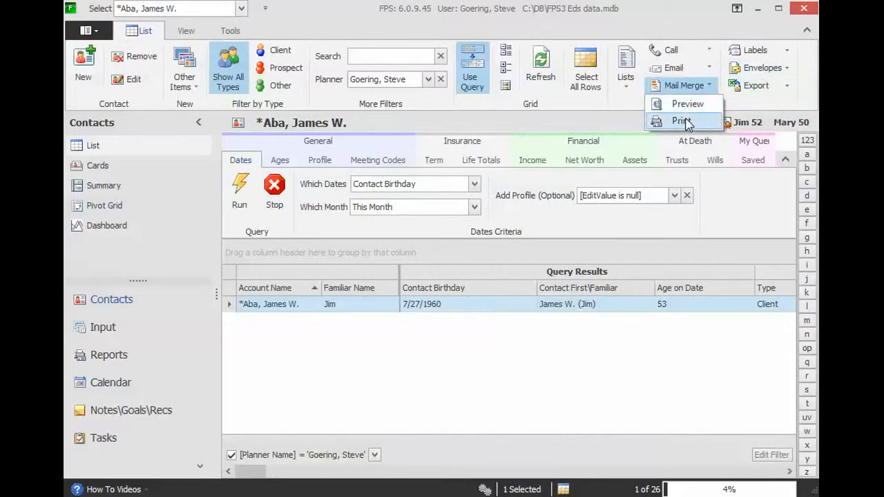
left_click(687, 107)
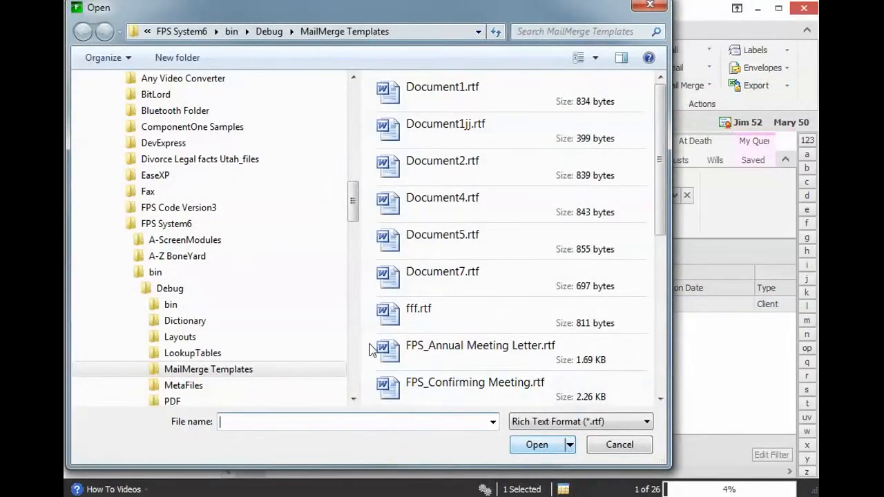
scroll(647, 207, "down", 3)
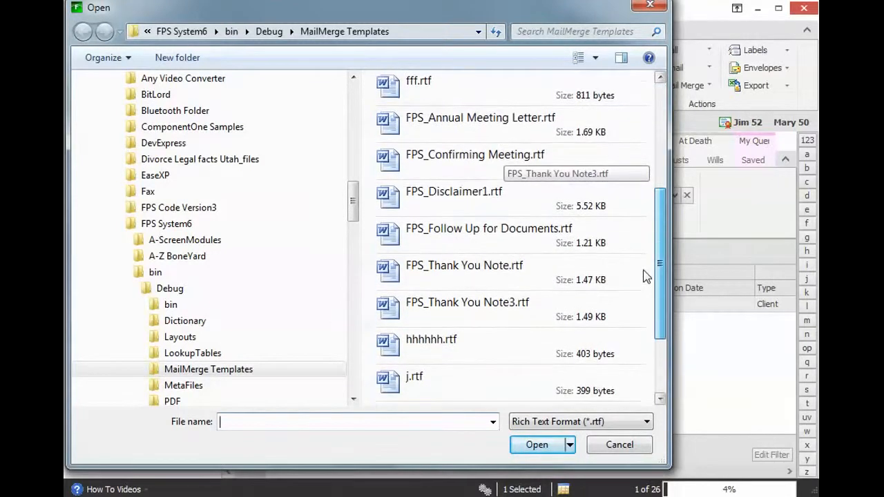
scroll(643, 277, "down", 1)
left_click(437, 240)
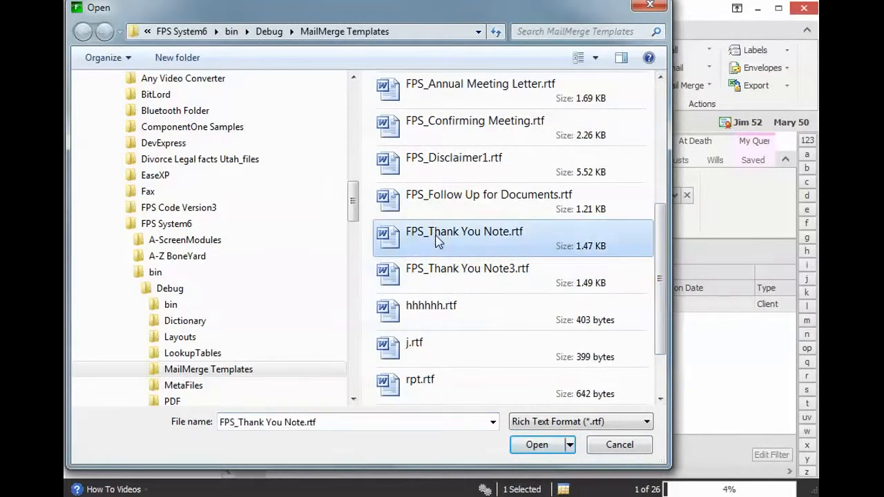
left_click(540, 444)
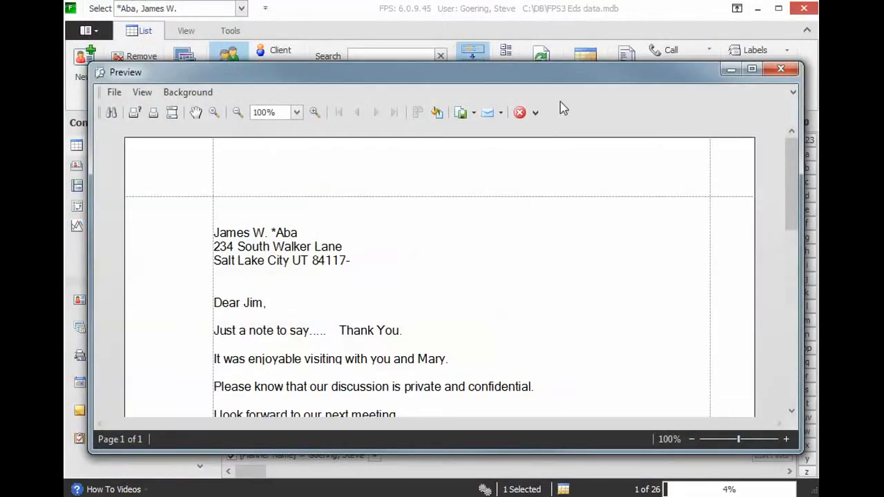
left_click(520, 113)
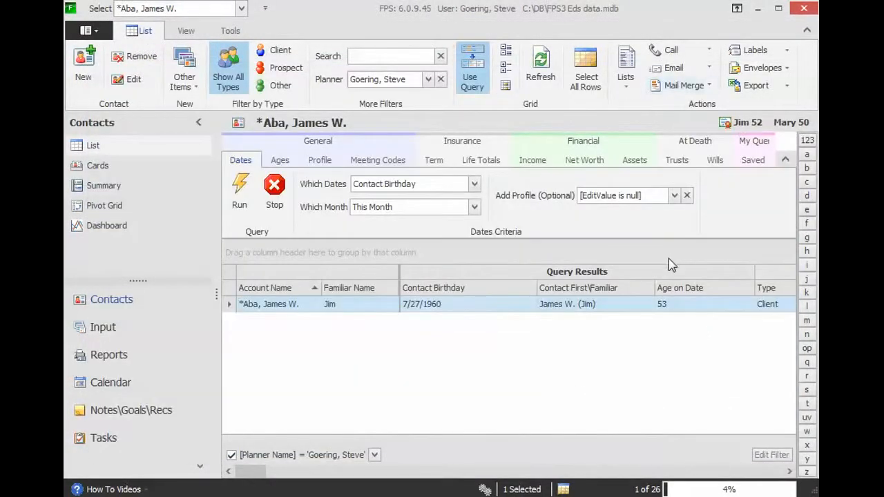
Examine the criteria offered by the other query categories, including Ages, Profile, Meeting Codes and Life Totals.
left_click(282, 161)
left_click(320, 161)
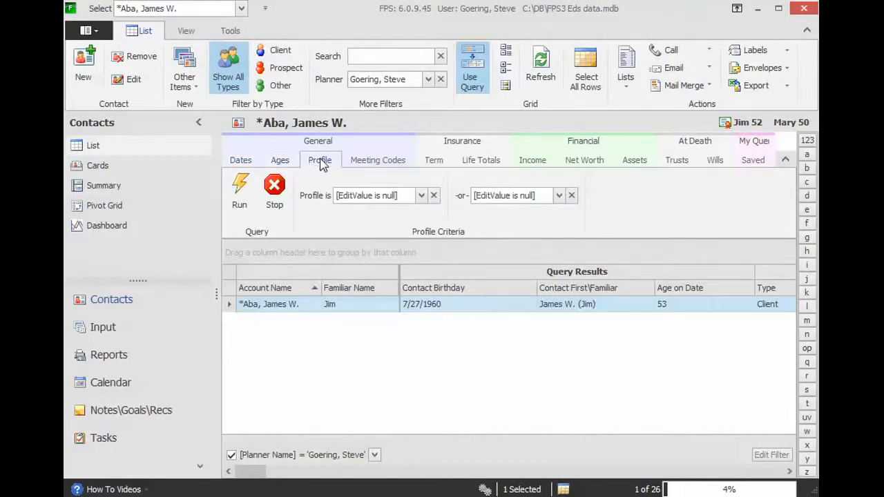
left_click(387, 165)
left_click(457, 166)
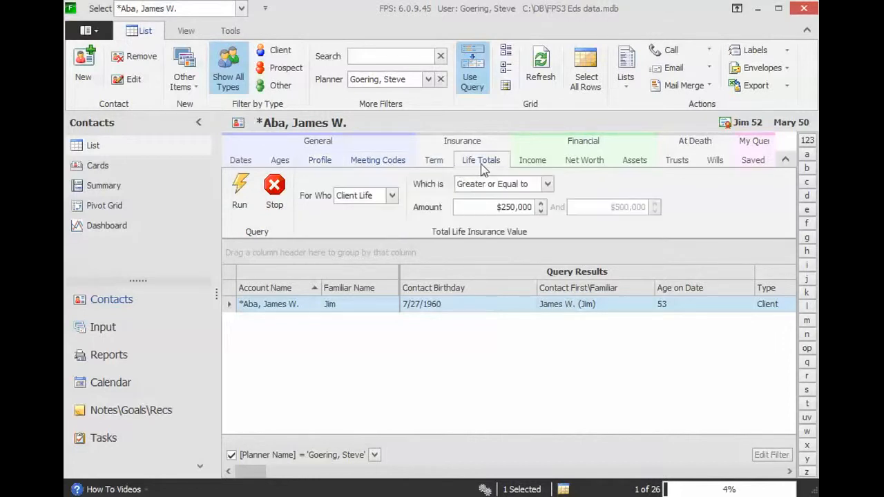